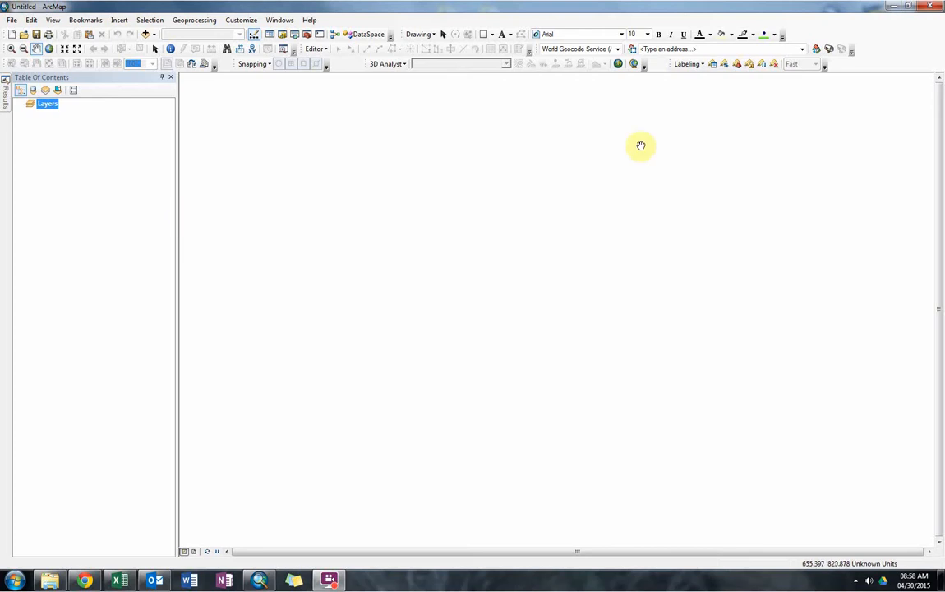
# Switch to the GIS_DATA.xlsx workbook in Excel and look through the GIS_DATA, Unknown, Monthly_Snap, Sheet1 and Sheet2 worksheets.
pyautogui.moveTo(944, 10); pyautogui.dragTo(480, 2)
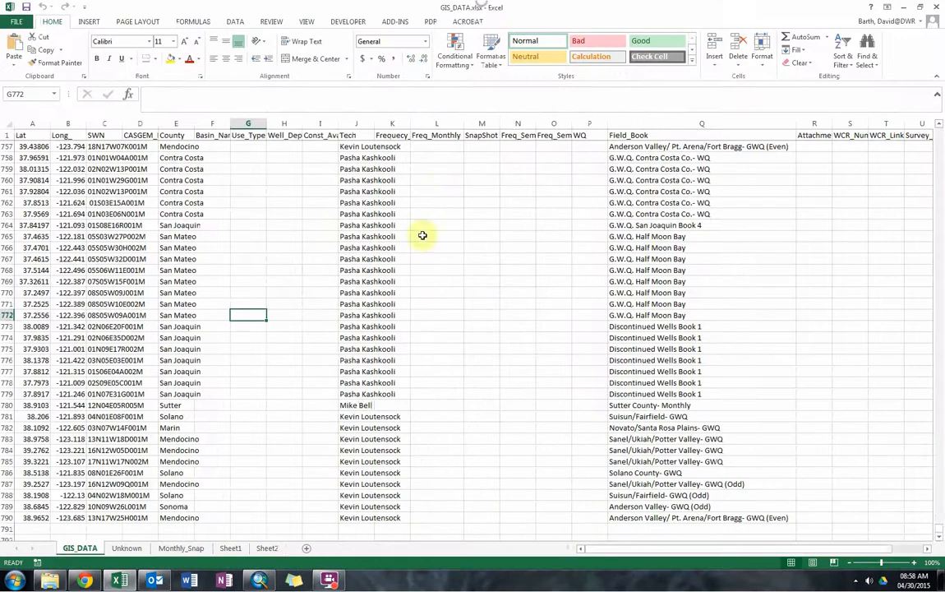
pyautogui.click(163, 438)
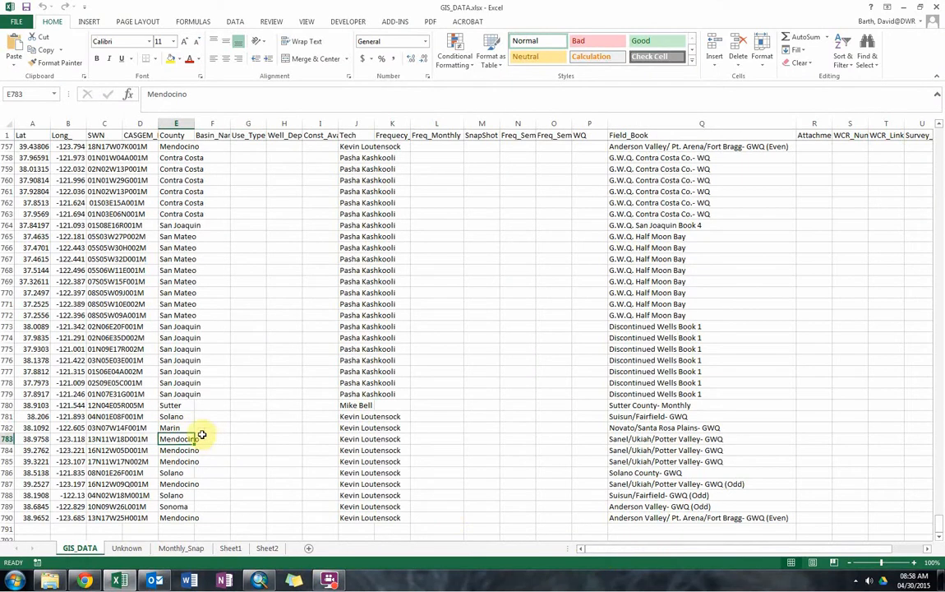
pyautogui.click(102, 403)
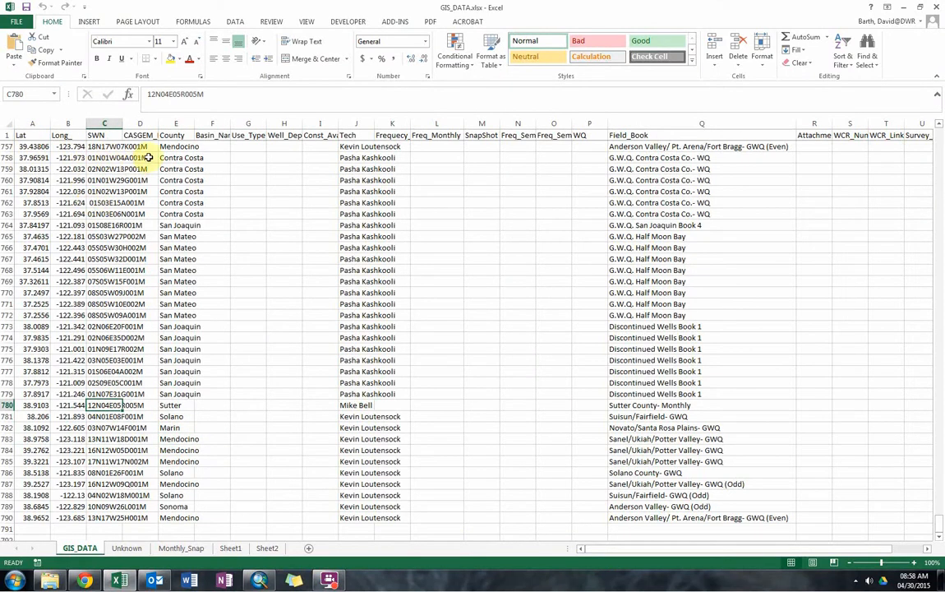
pyautogui.moveTo(627, 548); pyautogui.dragTo(76, 552)
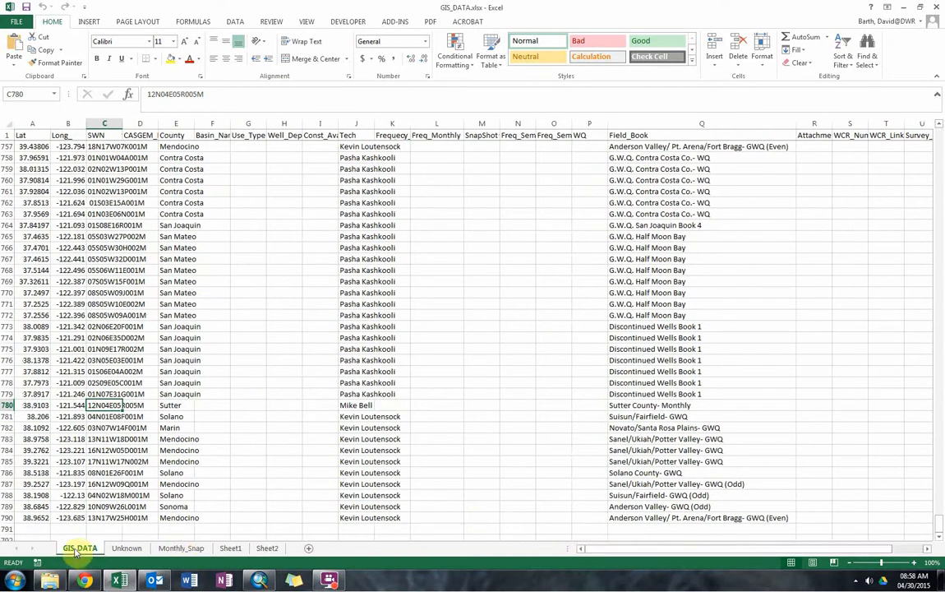
pyautogui.click(129, 547)
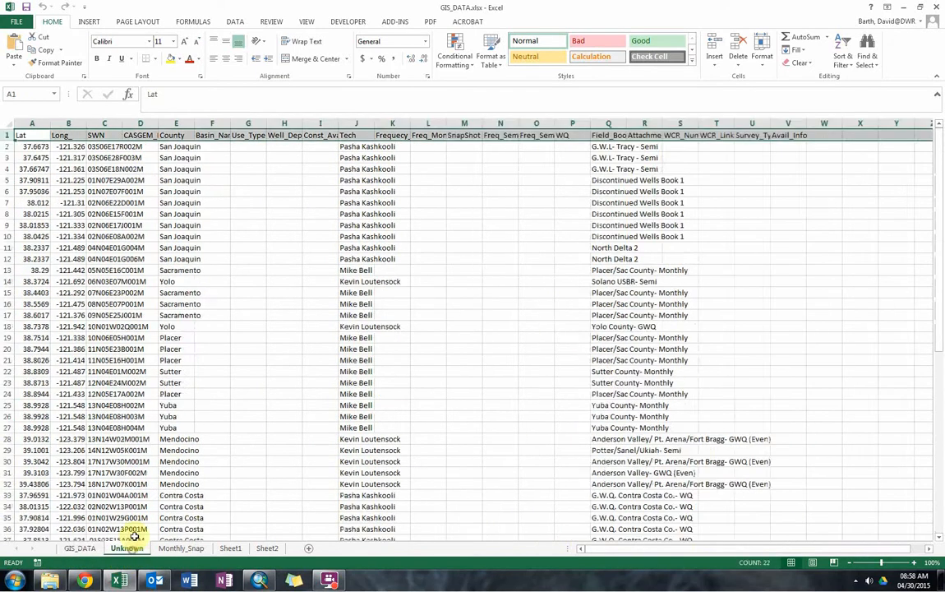
pyautogui.click(185, 549)
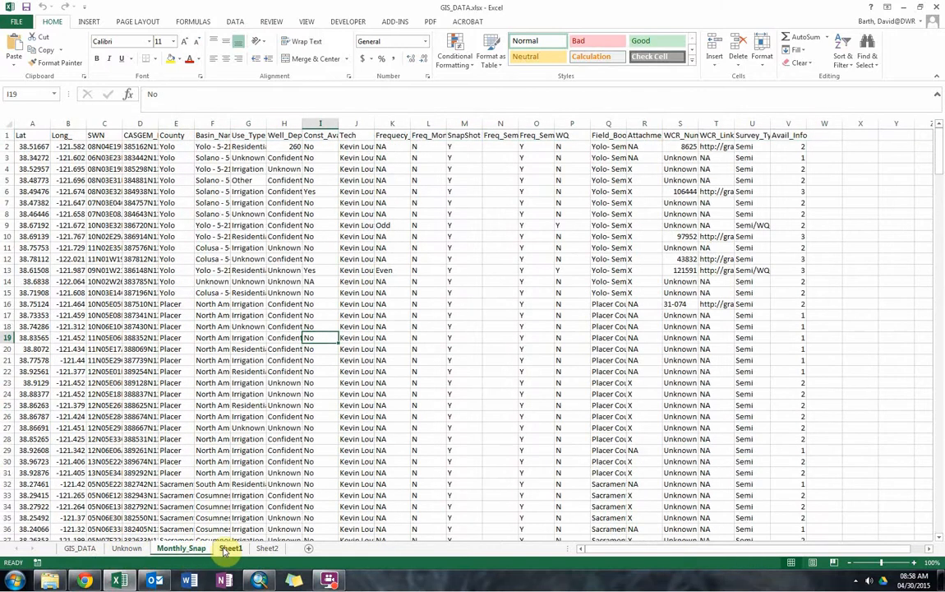
pyautogui.click(230, 548)
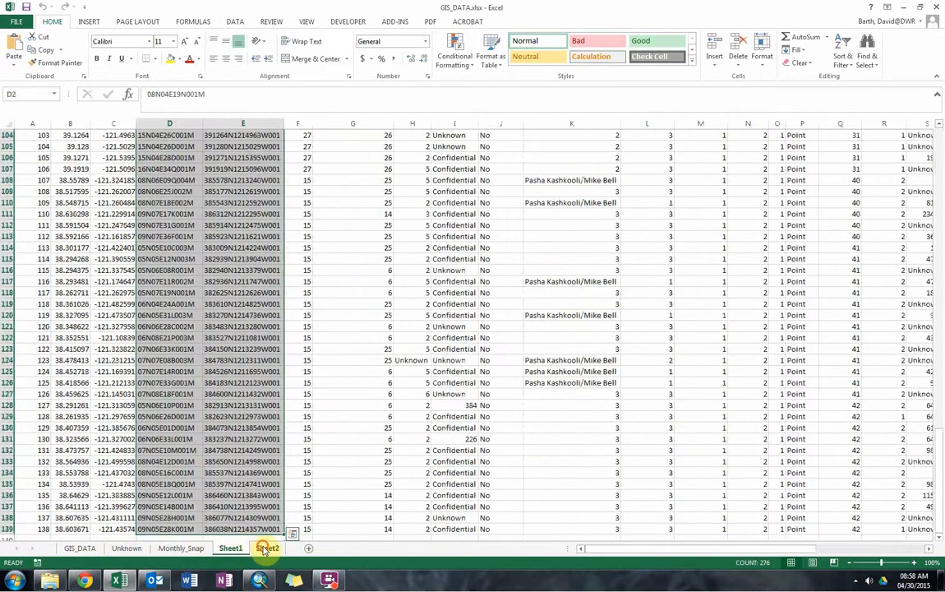
pyautogui.click(264, 549)
pyautogui.click(313, 461)
pyautogui.moveTo(585, 549); pyautogui.dragTo(614, 555)
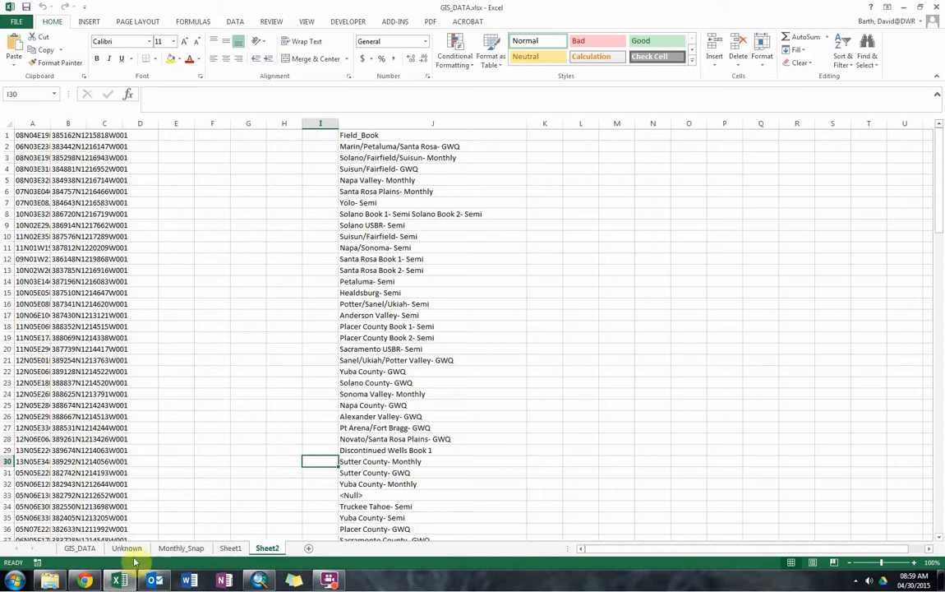
pyautogui.click(82, 549)
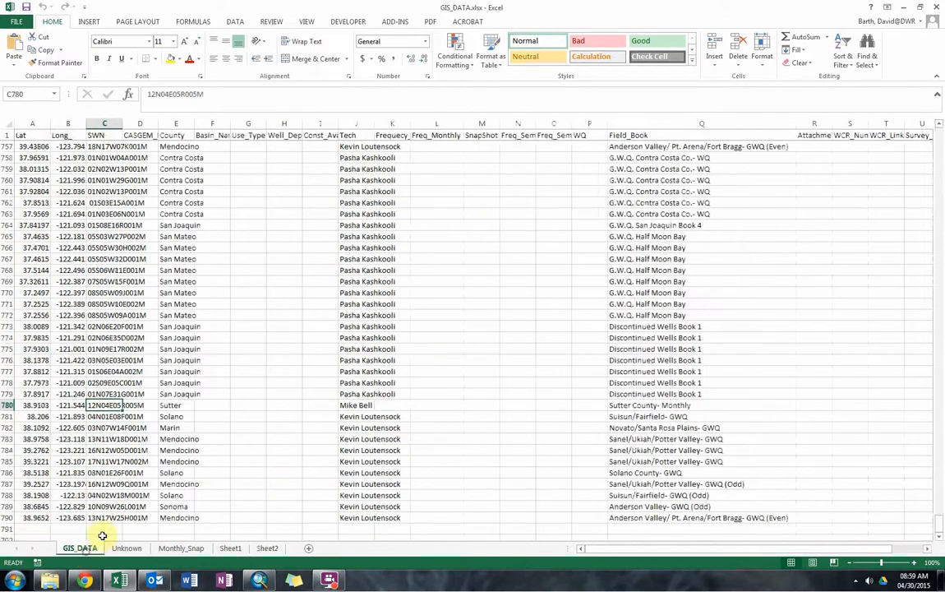
pyautogui.click(241, 439)
pyautogui.scroll(20, 235, 438)
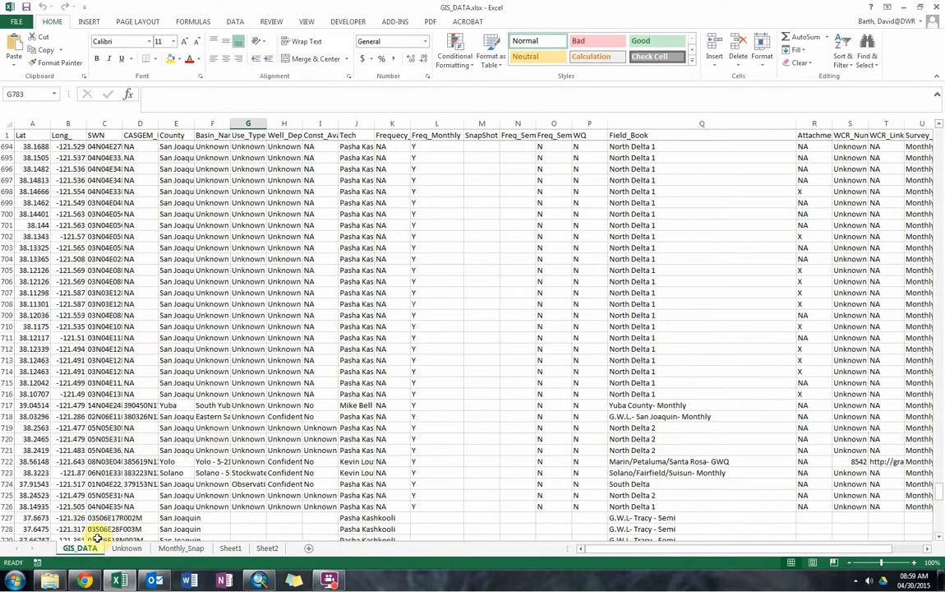
# Examine the Monthly_Snap worksheet's well records, including the basin name, SnapShot, Tech, WQ and frequency columns.
pyautogui.click(172, 549)
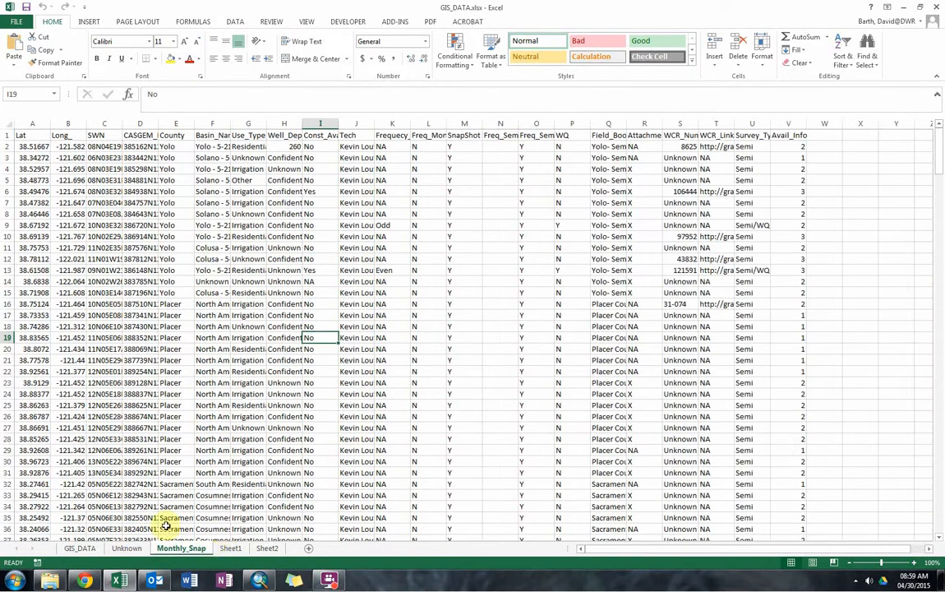
pyautogui.click(212, 428)
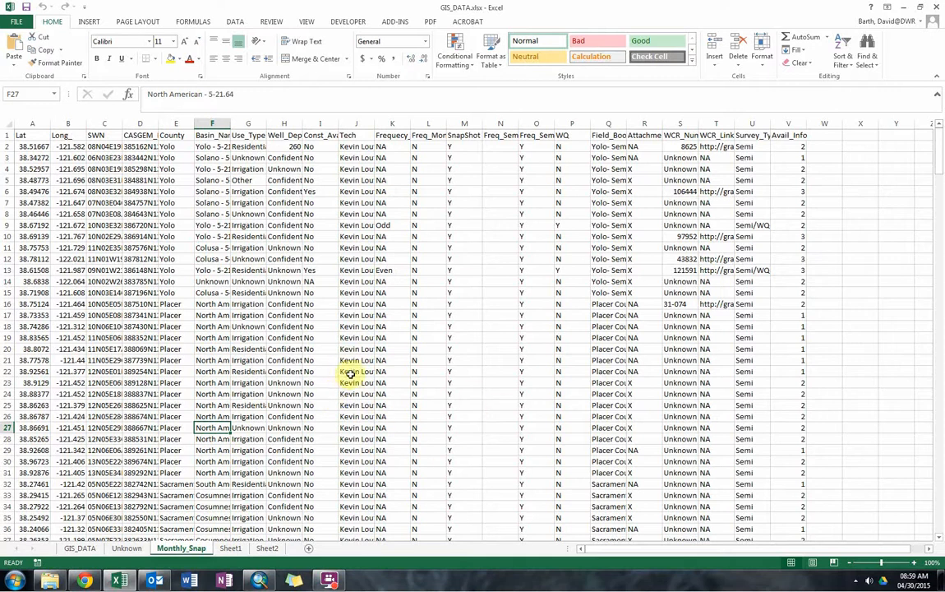
pyautogui.click(461, 418)
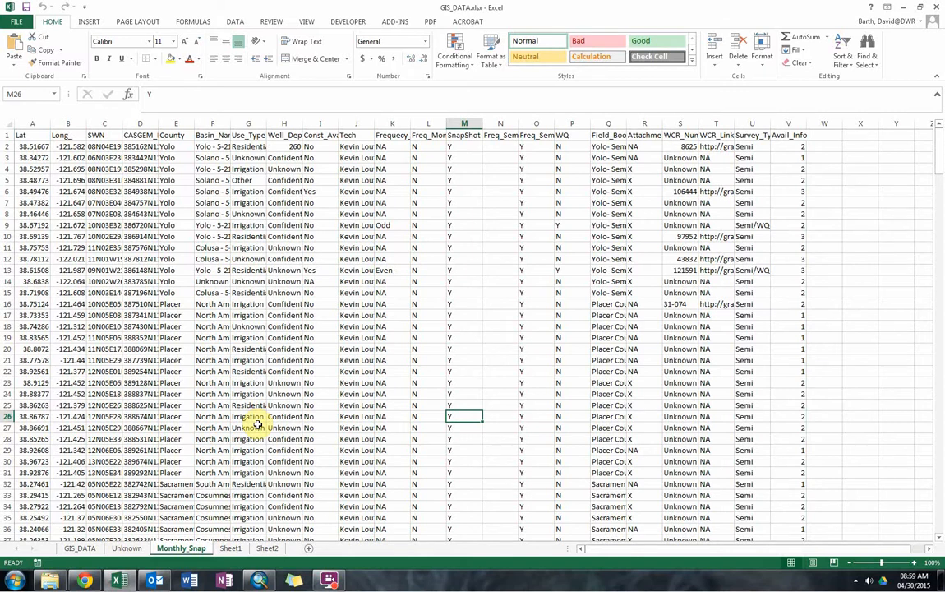
pyautogui.click(342, 407)
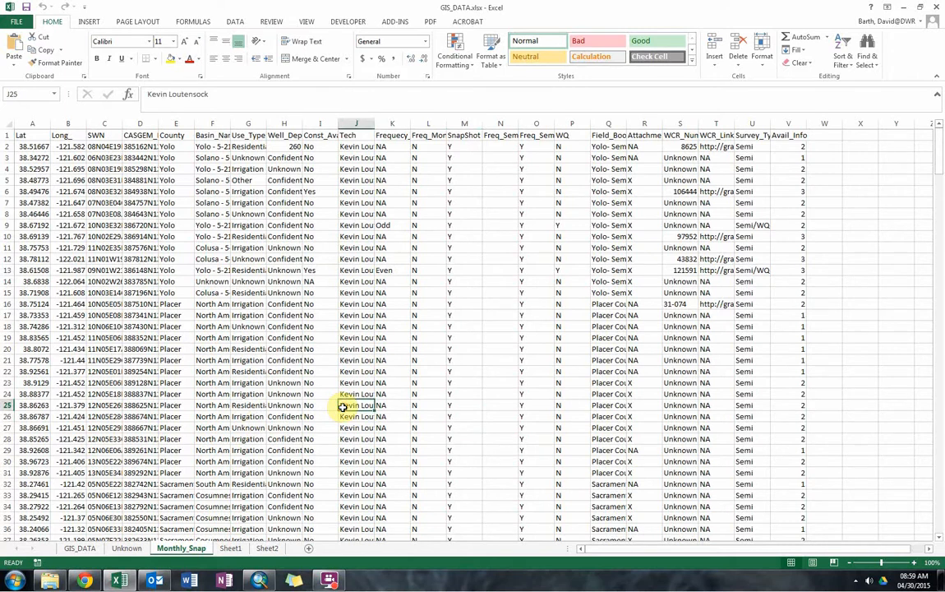
pyautogui.click(344, 371)
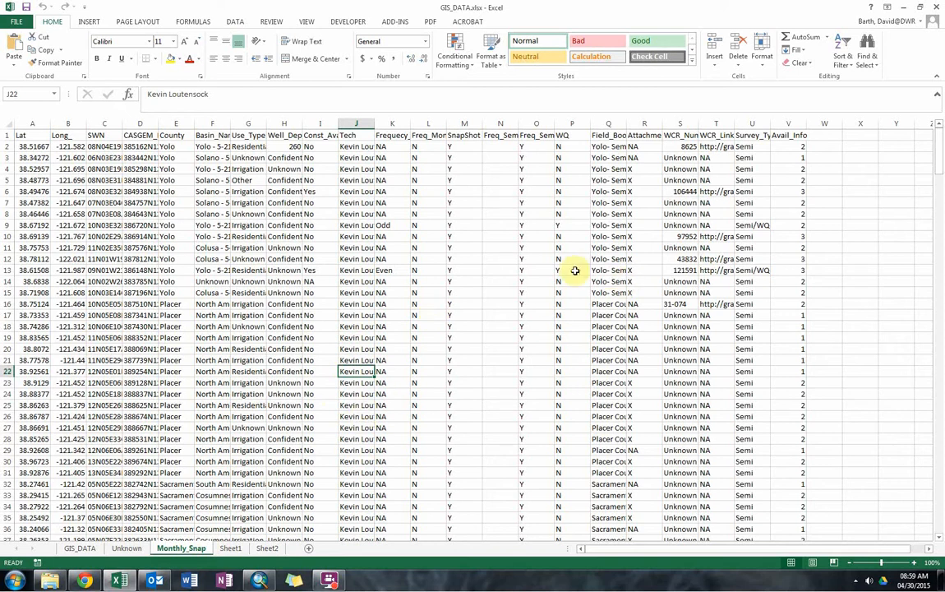
pyautogui.click(559, 247)
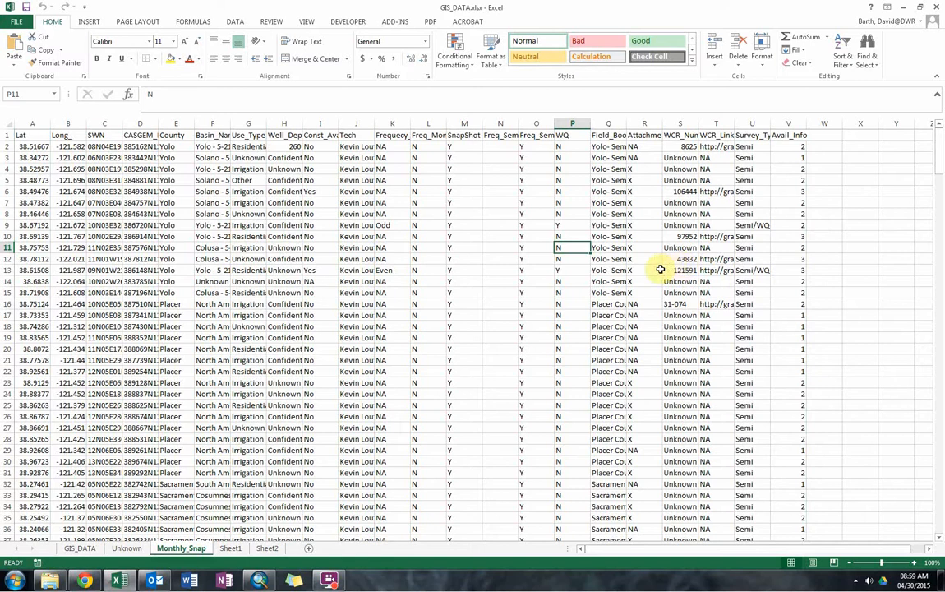
pyautogui.click(489, 278)
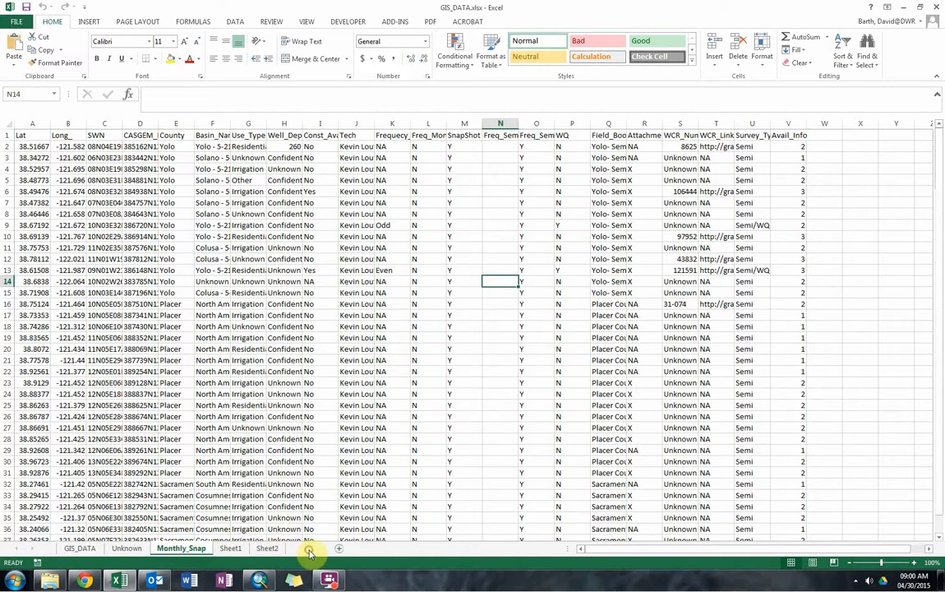
# Add a new worksheet directly after Monthly_Snap and name it UploadThis.
pyautogui.click(309, 549)
pyautogui.rightClick(305, 549)
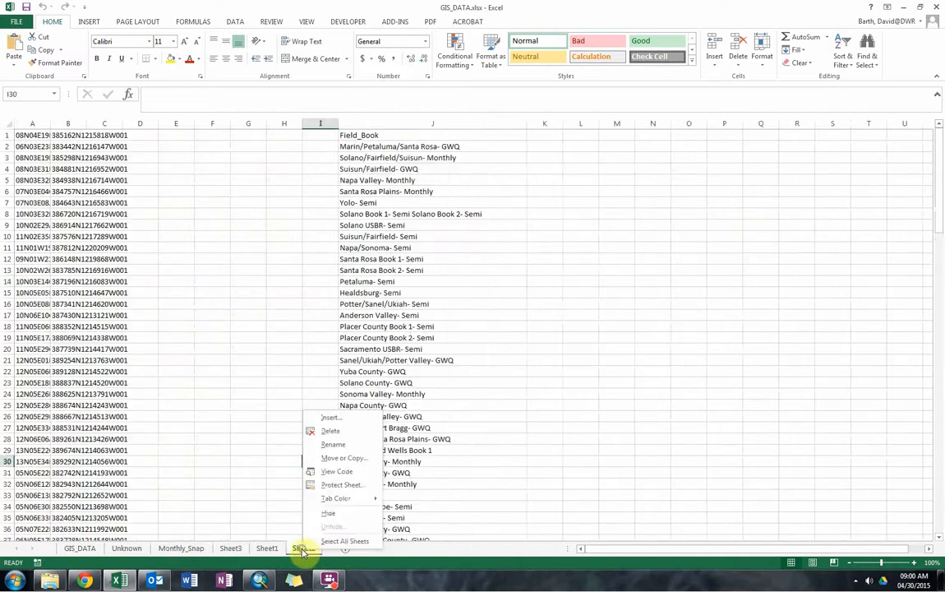
pyautogui.click(233, 549)
pyautogui.rightClick(232, 549)
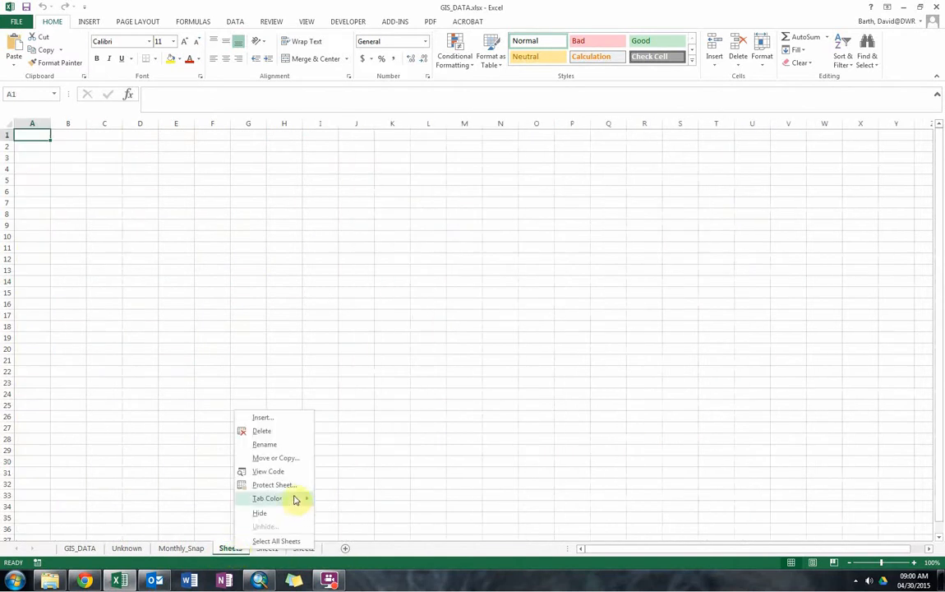
pyautogui.click(274, 445)
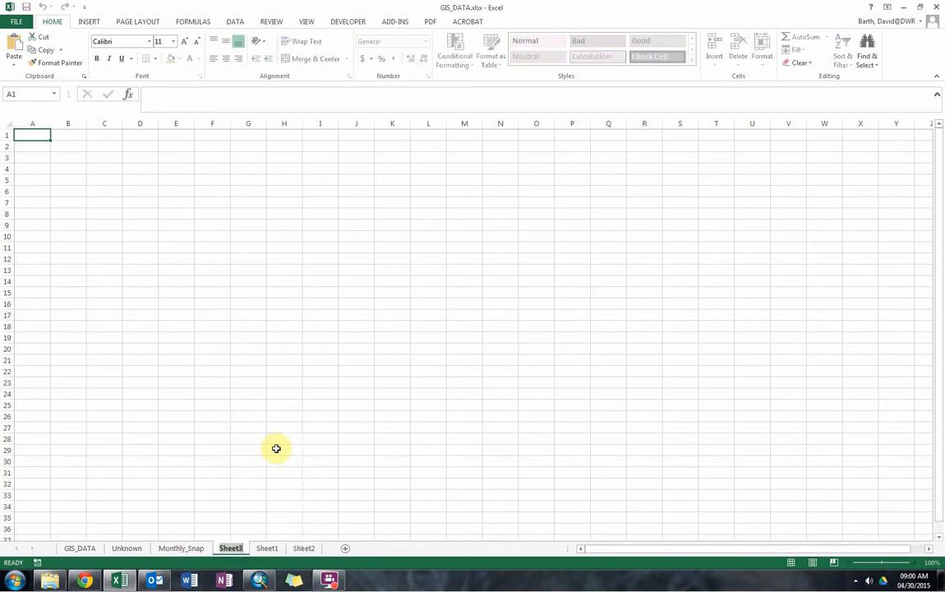
pyautogui.write('UploadThis')
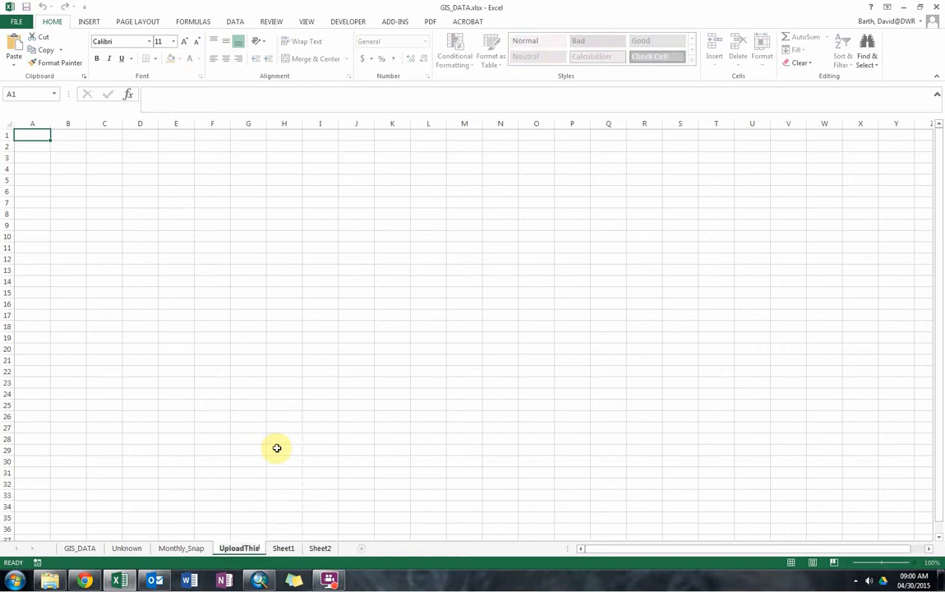
pyautogui.click(277, 448)
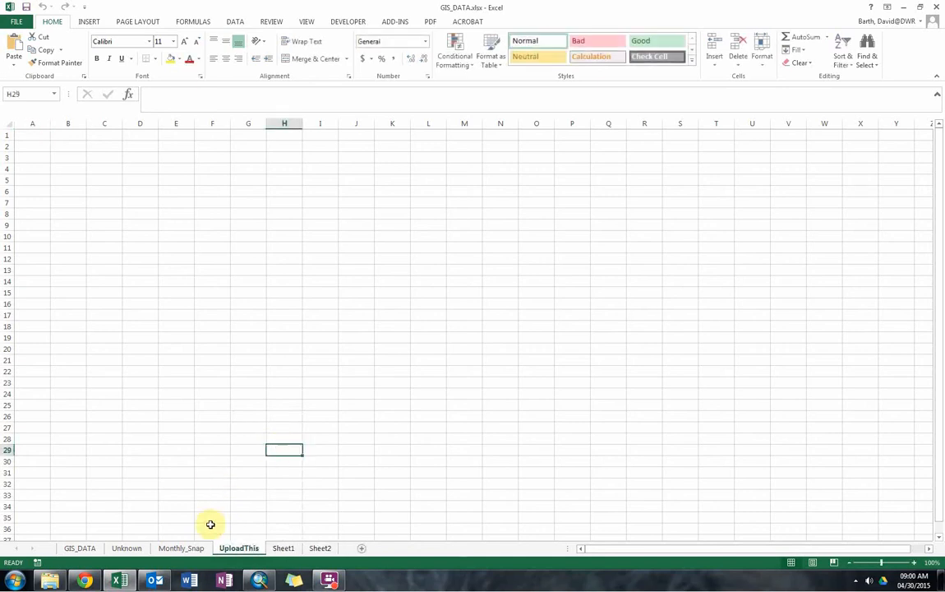
# Copy the entire Monthly_Snap worksheet and paste it as values only into UploadThis, starting at cell A1.
pyautogui.click(182, 548)
pyautogui.click(153, 285)
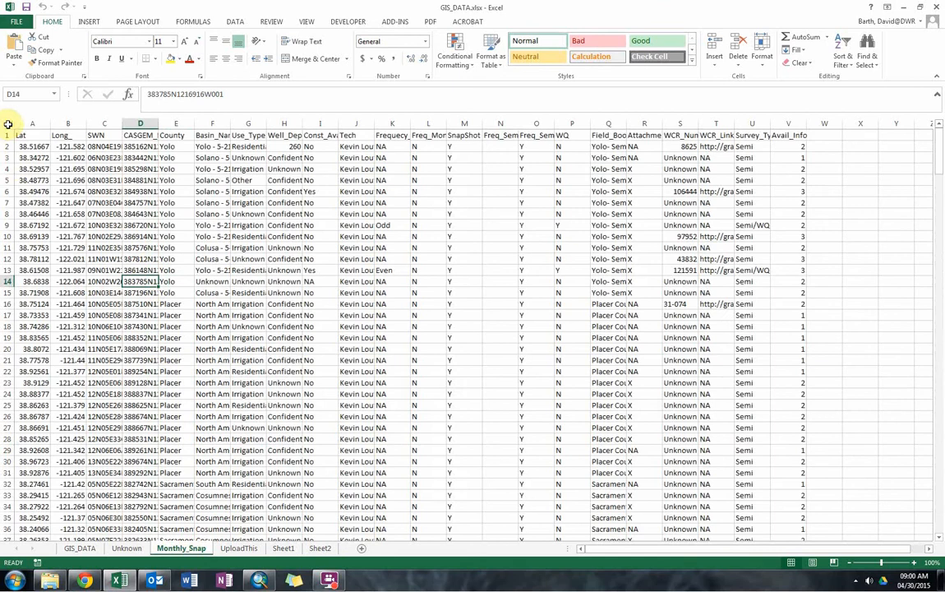
pyautogui.click(7, 124)
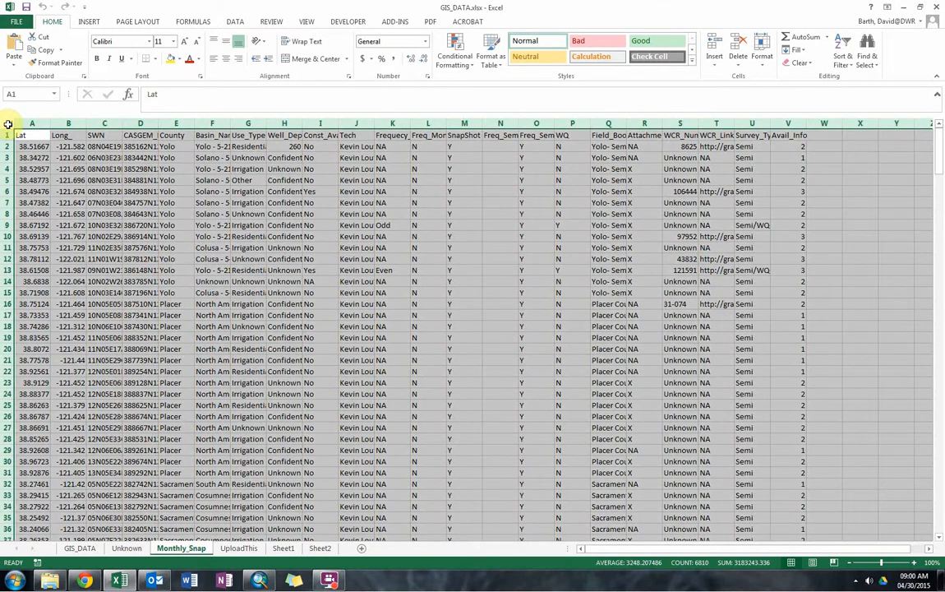
pyautogui.hotkey('ctrl', 'c')
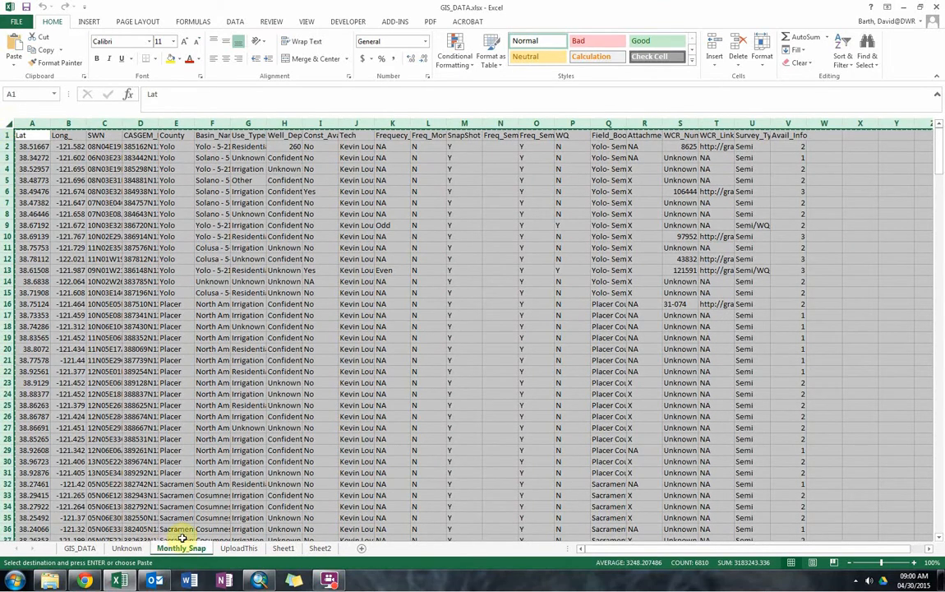
pyautogui.click(238, 549)
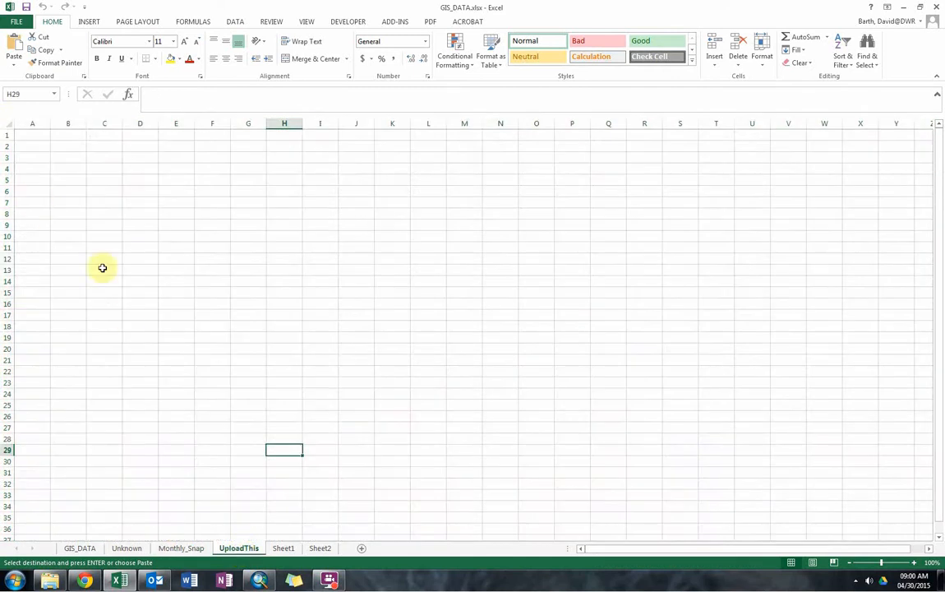
pyautogui.click(30, 132)
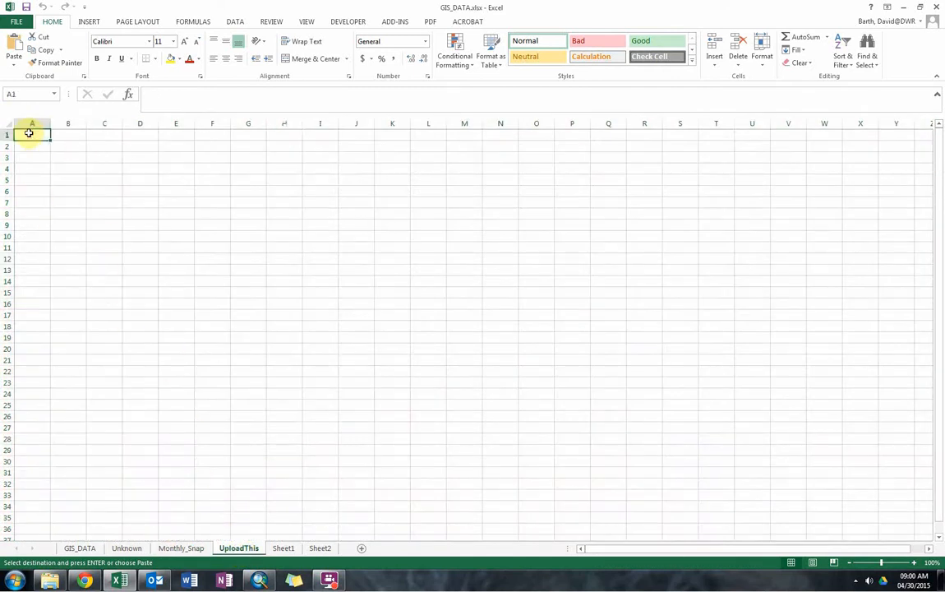
pyautogui.rightClick(30, 134)
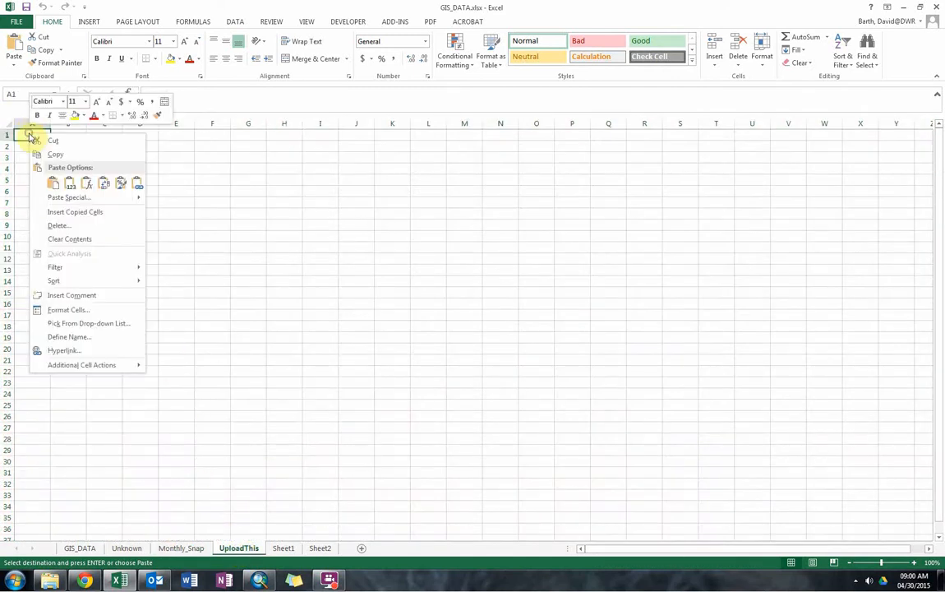
pyautogui.click(70, 186)
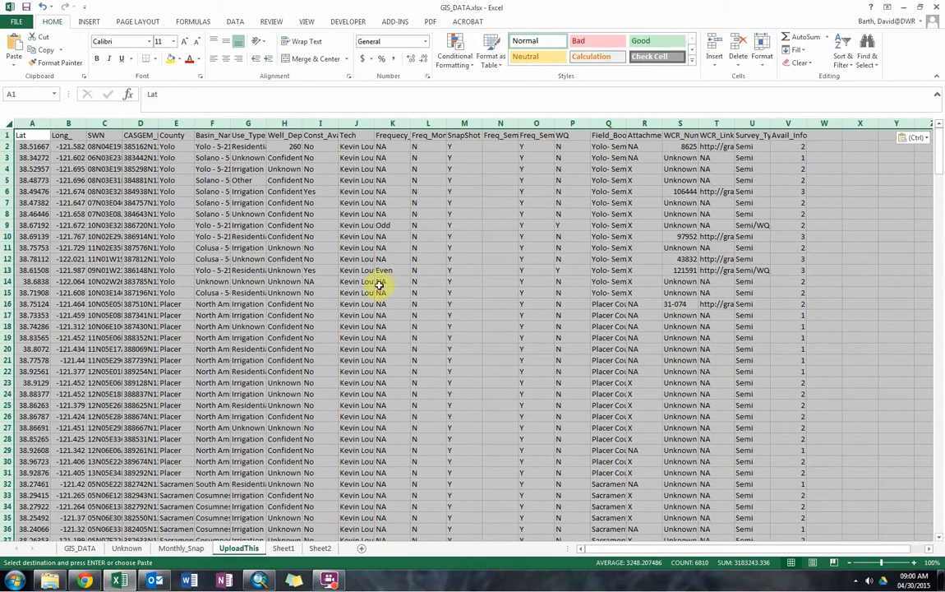
pyautogui.click(291, 266)
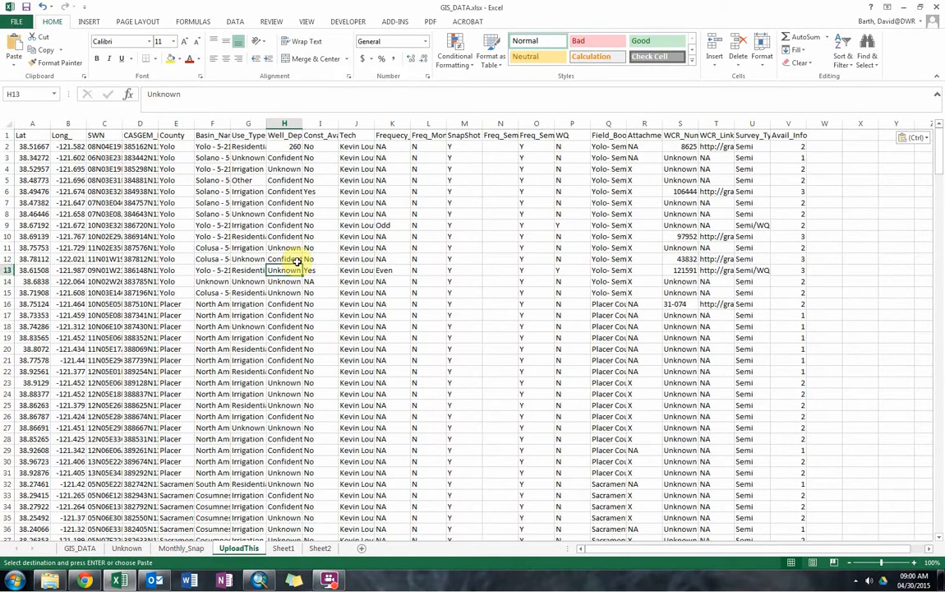
# Save the workbook in the Desktop Cleanup folder under the new name GIS_DATA_UploadSample.xlsx.
pyautogui.hotkey('alt', 'f')
pyautogui.press('a')
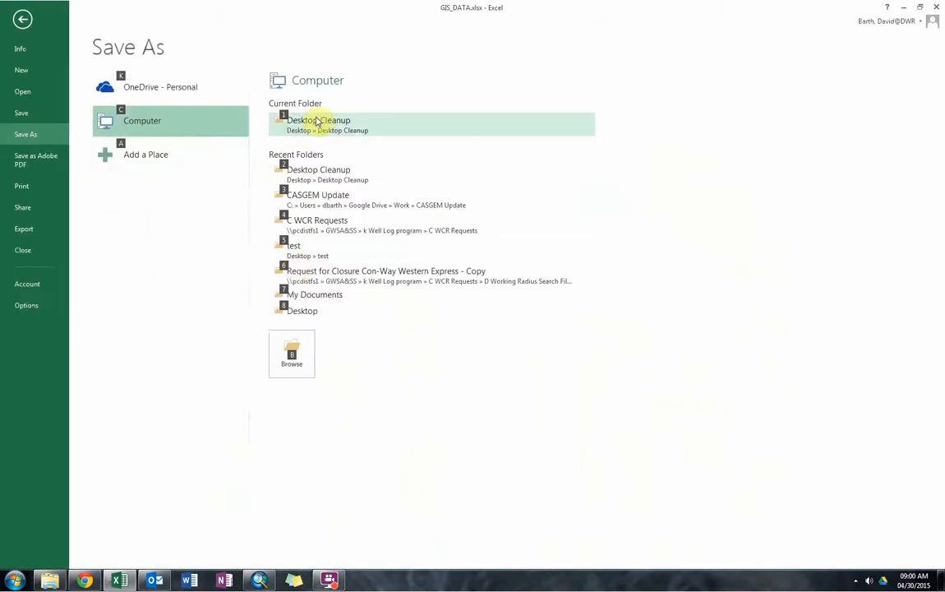
pyautogui.click(316, 120)
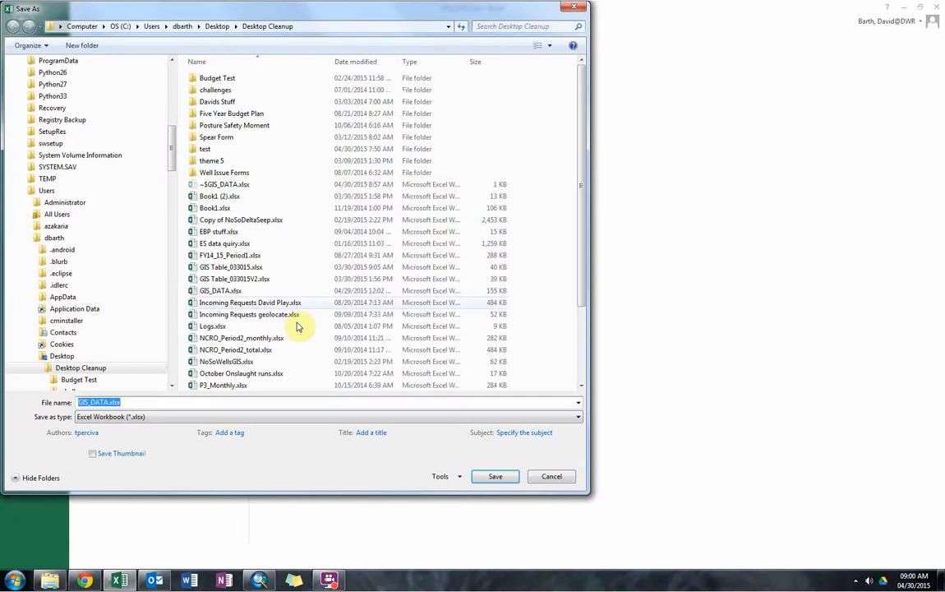
pyautogui.click(123, 403)
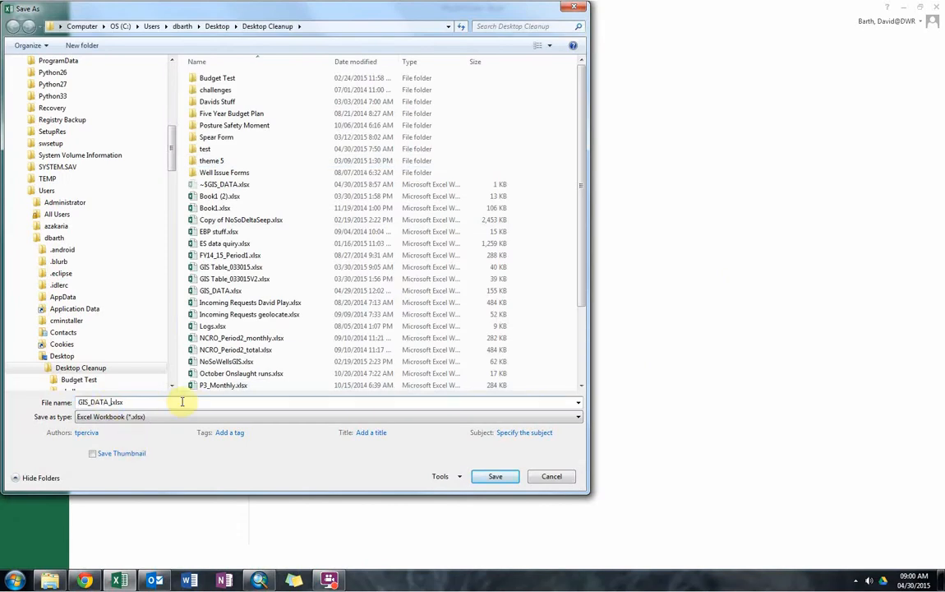
pyautogui.write('_UploadSa')
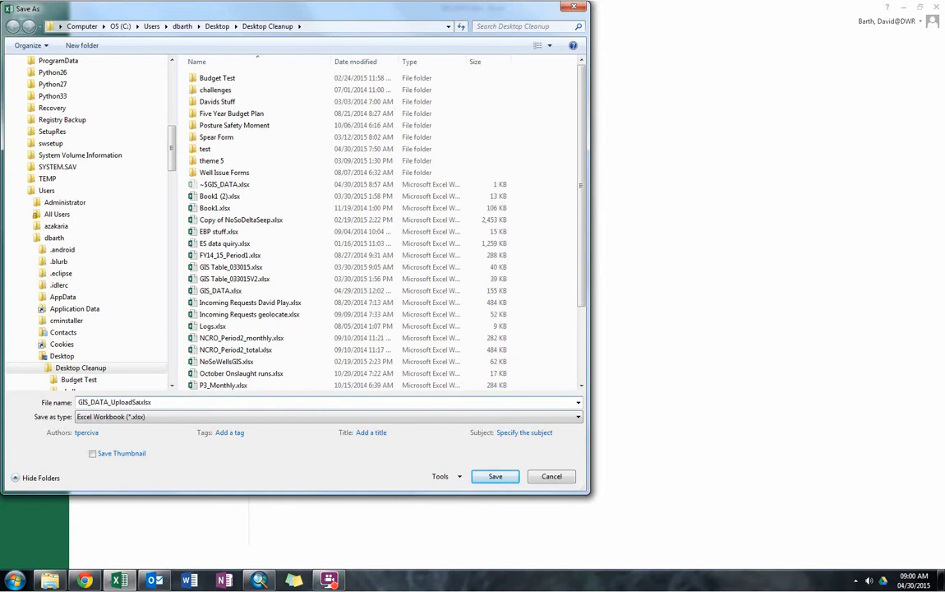
pyautogui.write('mple')
pyautogui.press('Return')
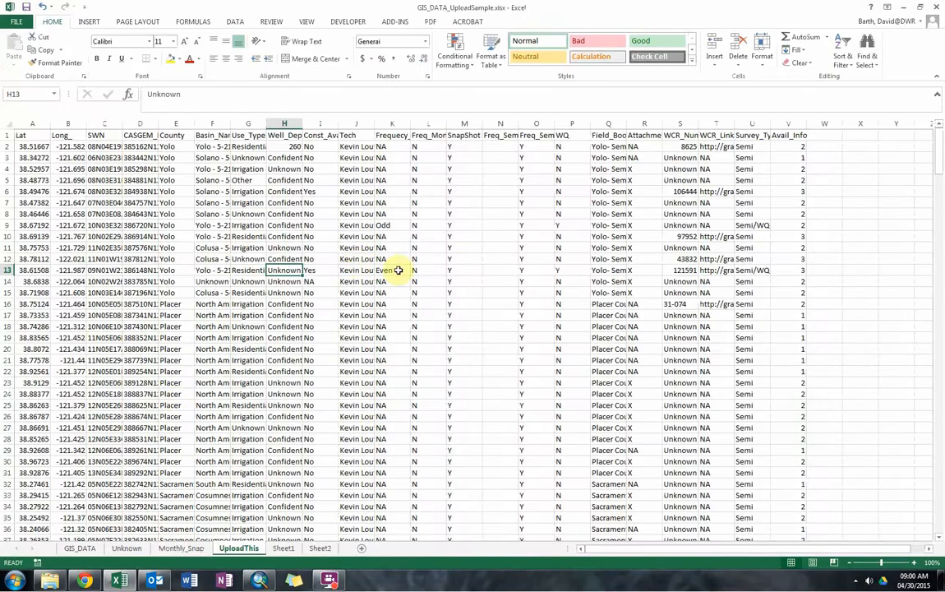
# Close the Excel workbook, switch to ArcMap and open the Catalog window over the empty map.
pyautogui.click(934, 8)
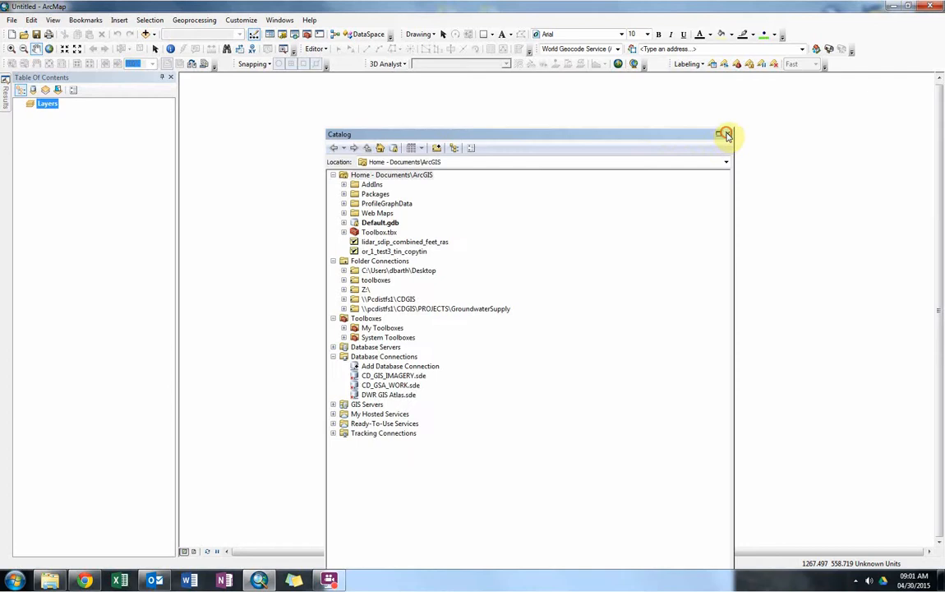
pyautogui.click(725, 134)
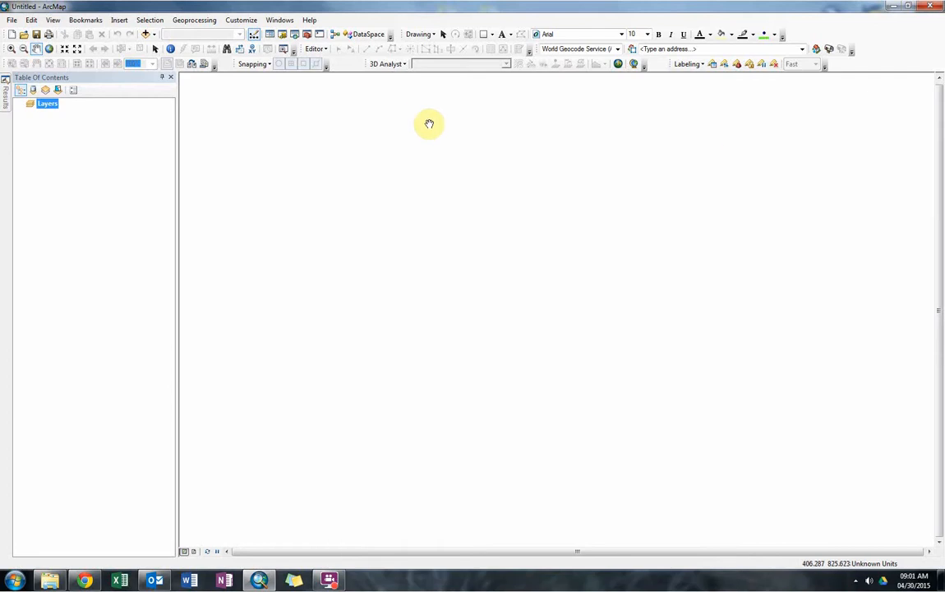
pyautogui.click(282, 35)
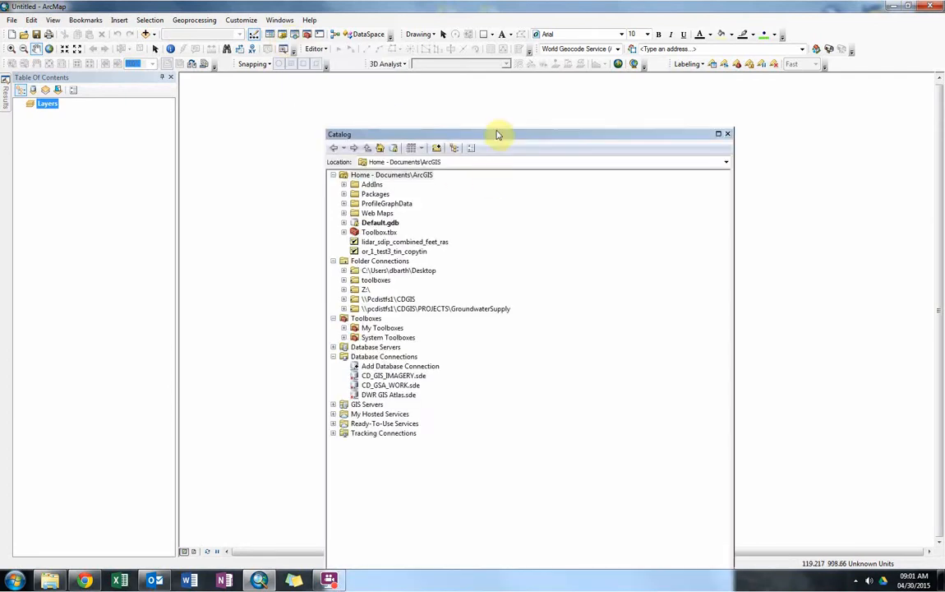
pyautogui.moveTo(497, 136); pyautogui.dragTo(574, 201)
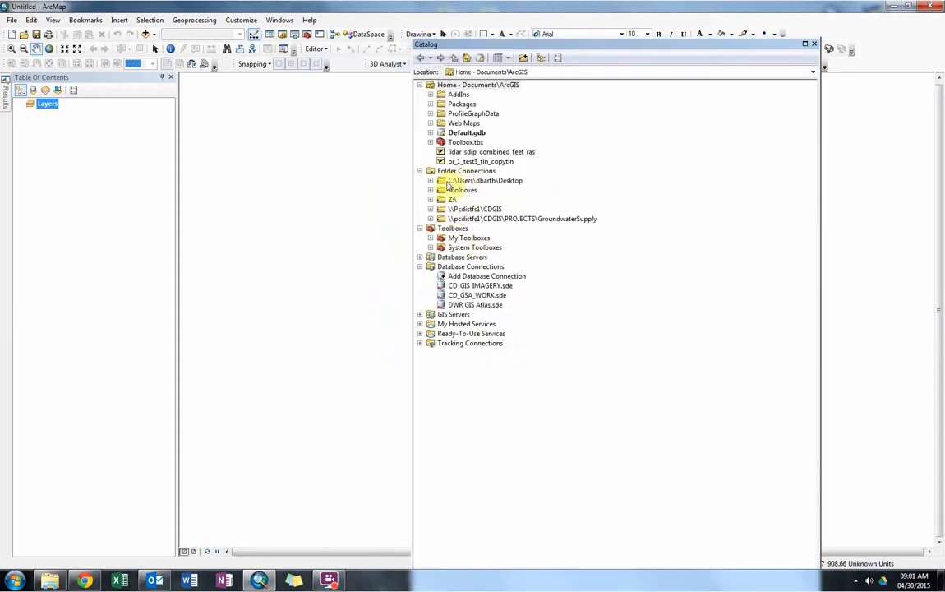
# Expand the Desktop folder connection and its Desktop Cleanup folder to list the files inside.
pyautogui.click(430, 181)
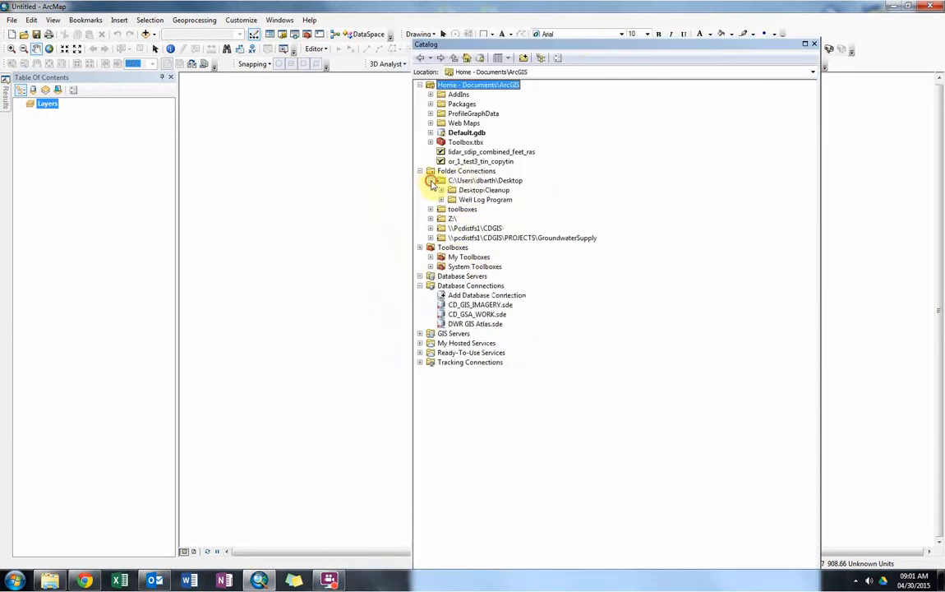
pyautogui.click(442, 190)
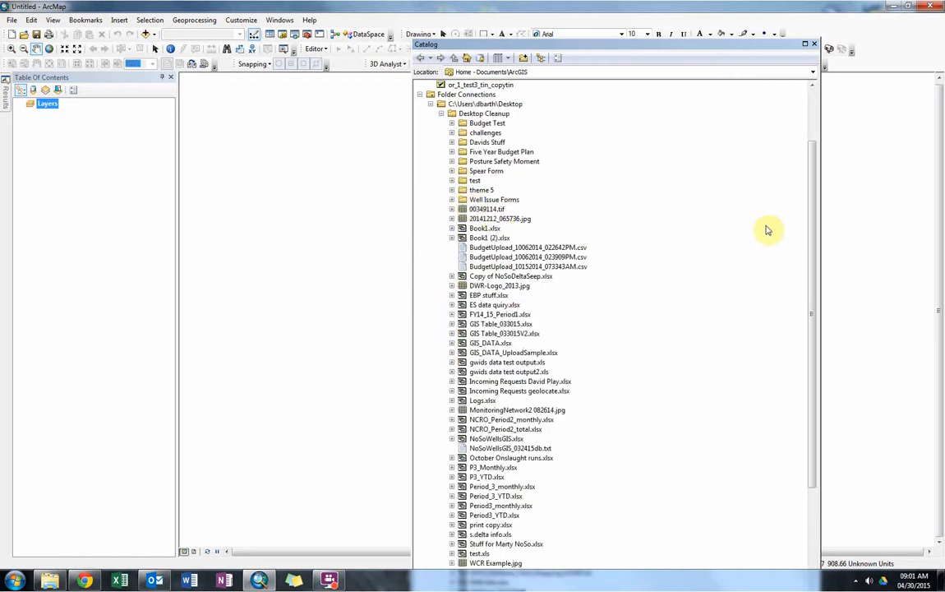
pyautogui.moveTo(810, 195); pyautogui.dragTo(806, 231)
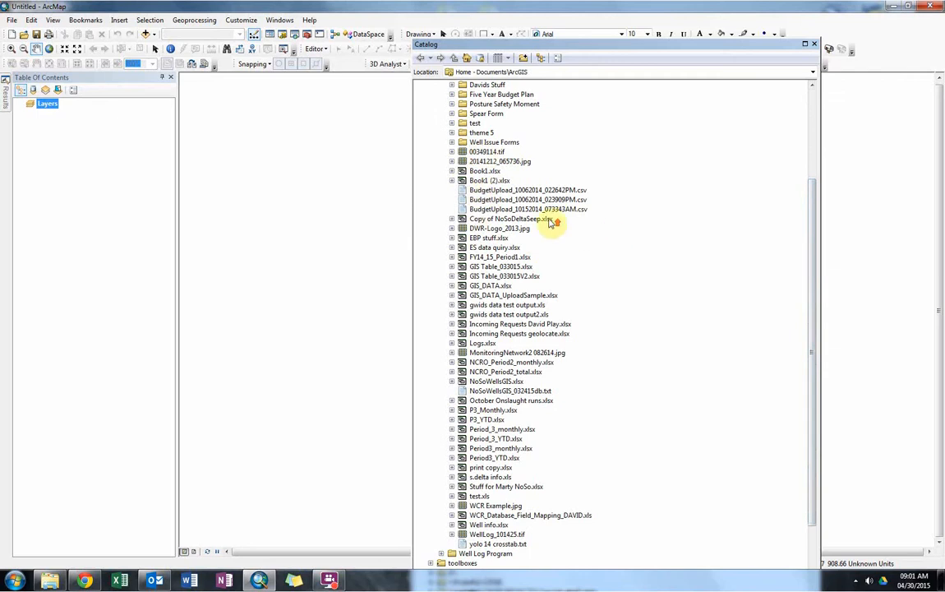
pyautogui.scroll(2, 493, 201)
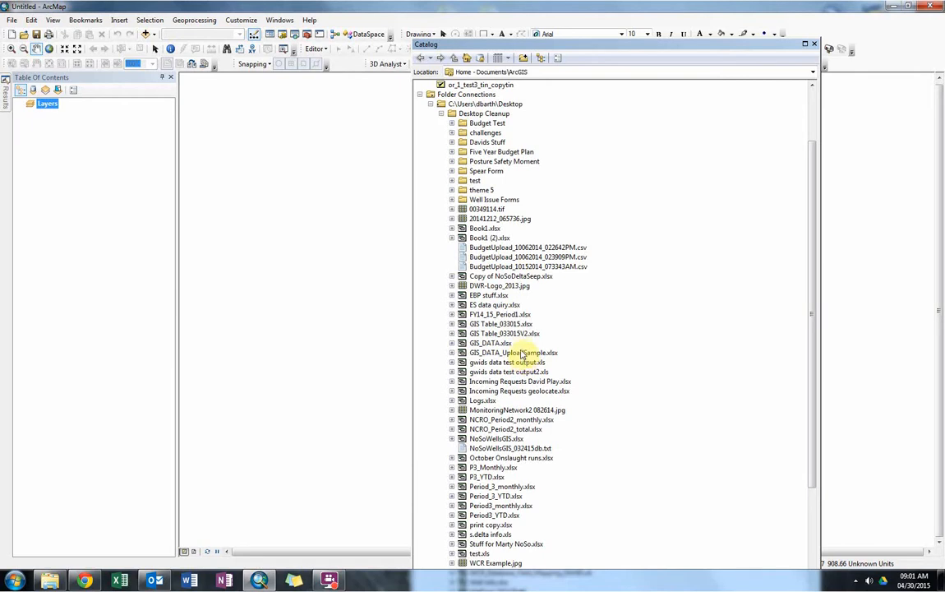
pyautogui.scroll(-1, 547, 386)
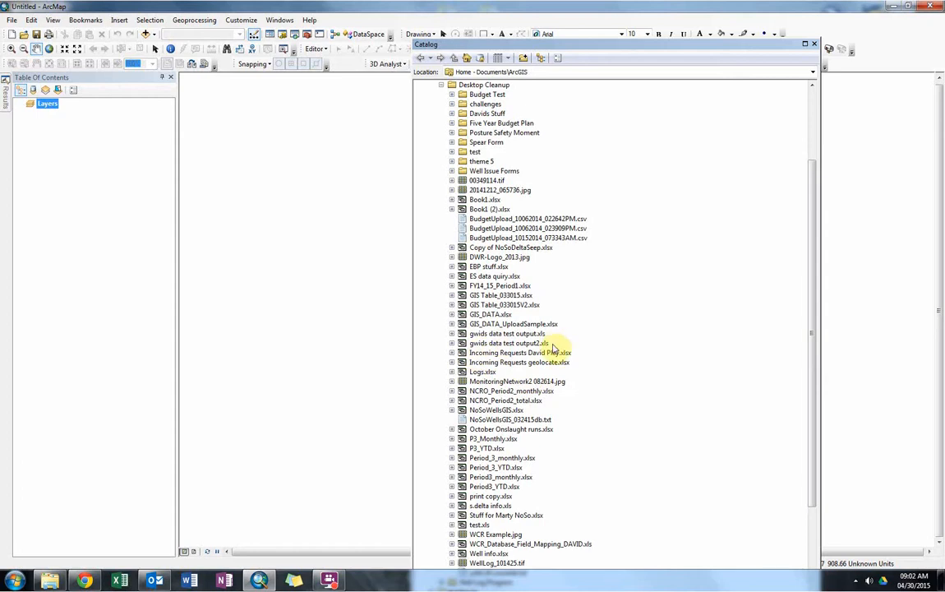
pyautogui.scroll(-3, 571, 335)
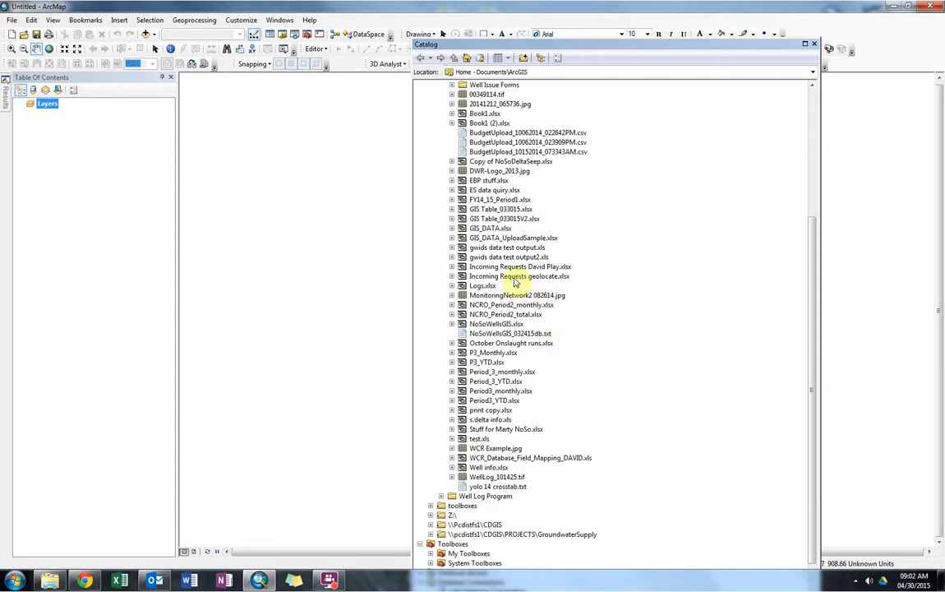
# Expand GIS_DATA_UploadSample.xlsx and add its UploadThis$ worksheet to the map's table of contents.
pyautogui.click(515, 237)
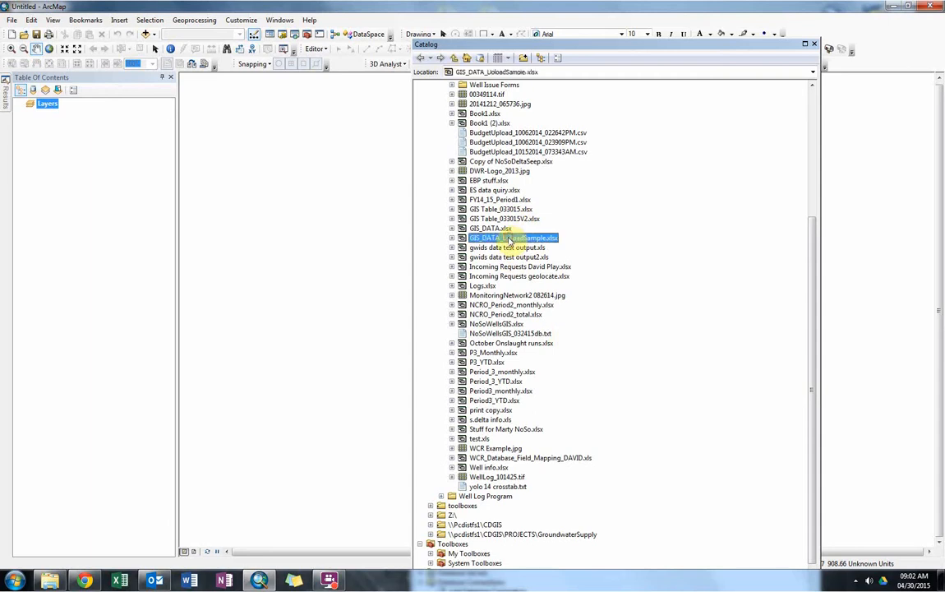
pyautogui.click(452, 239)
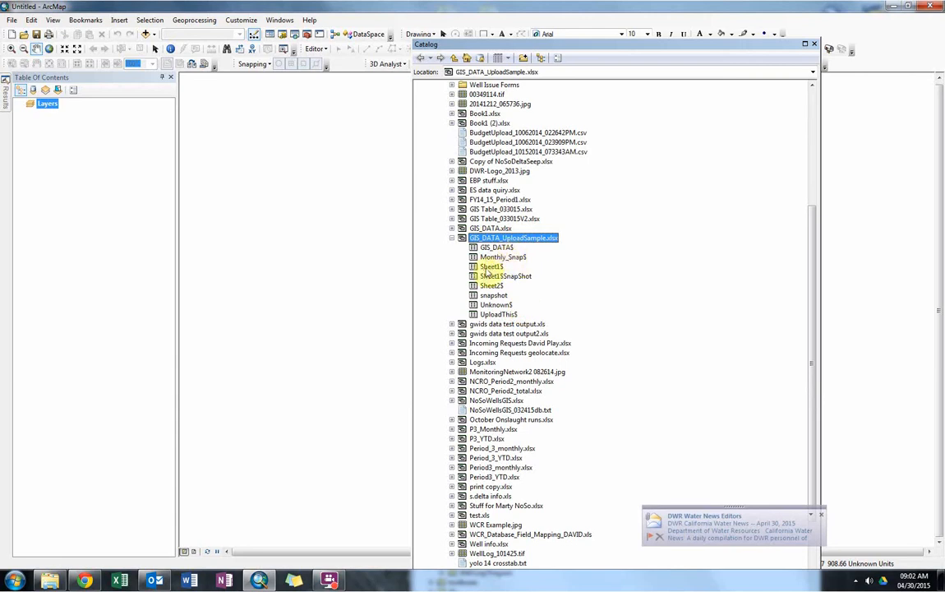
pyautogui.click(499, 316)
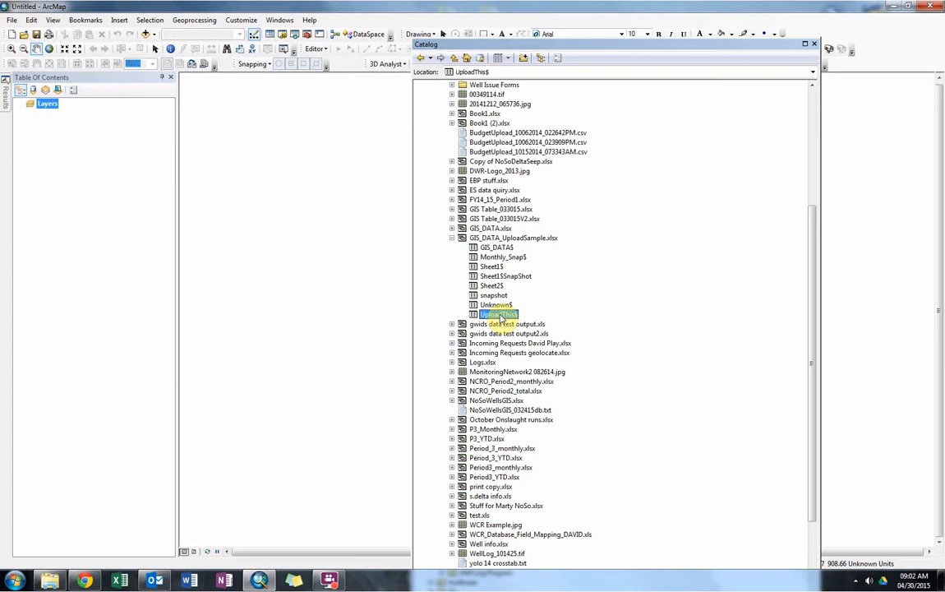
pyautogui.moveTo(501, 318); pyautogui.dragTo(130, 173)
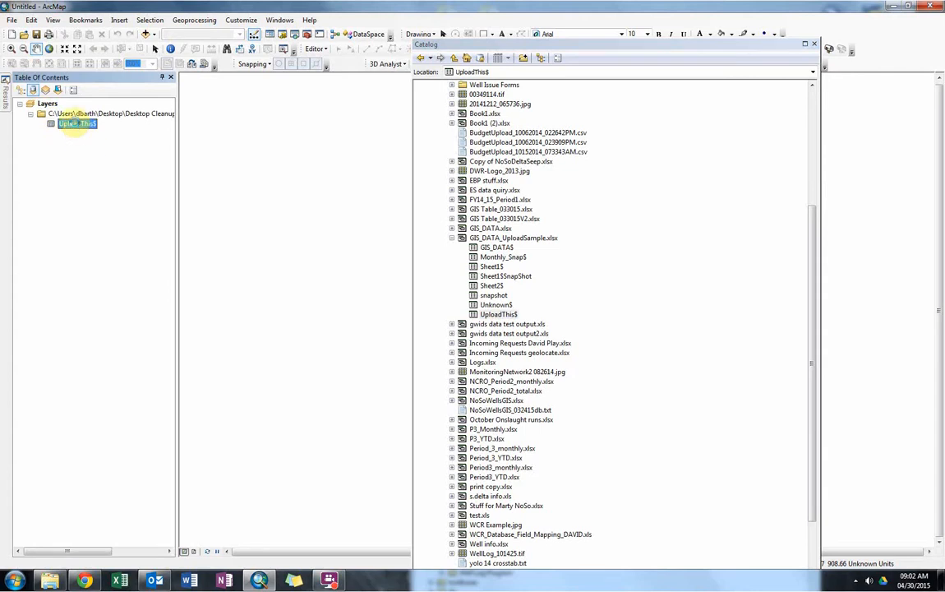
# Open the UploadThis$ table to check its well records and columns, and close it.
pyautogui.rightClick(75, 125)
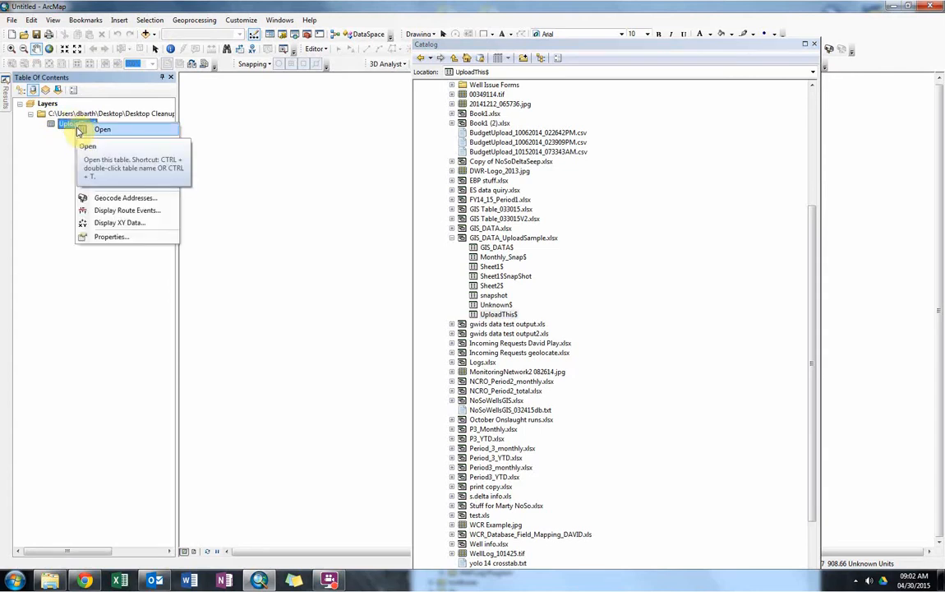
pyautogui.click(79, 129)
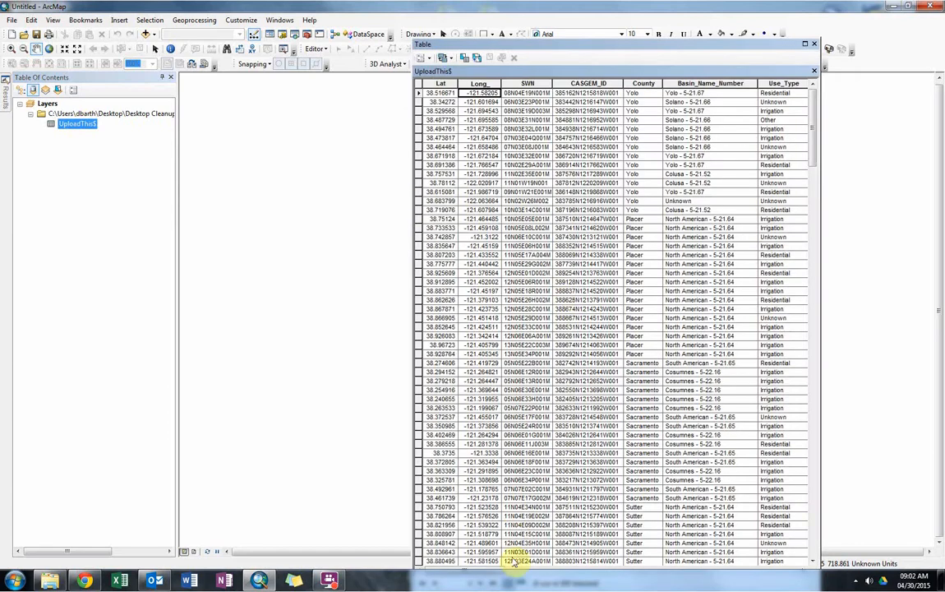
pyautogui.moveTo(502, 47); pyautogui.dragTo(459, 26)
pyautogui.click(775, 27)
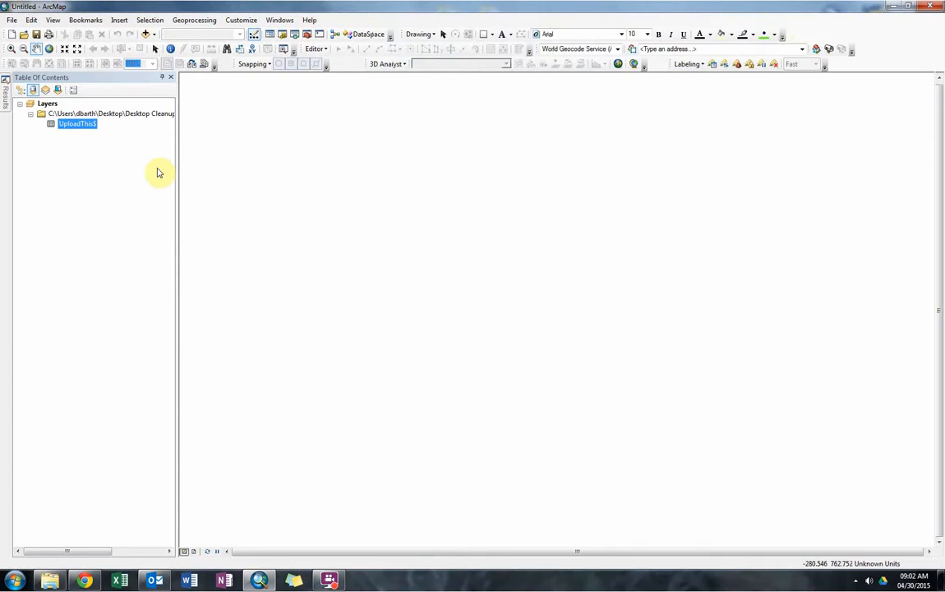
# Open Display XY Data for the UploadThis$ table, with Long_ as the X field and Lat as the Y field.
pyautogui.rightClick(78, 128)
pyautogui.click(64, 137)
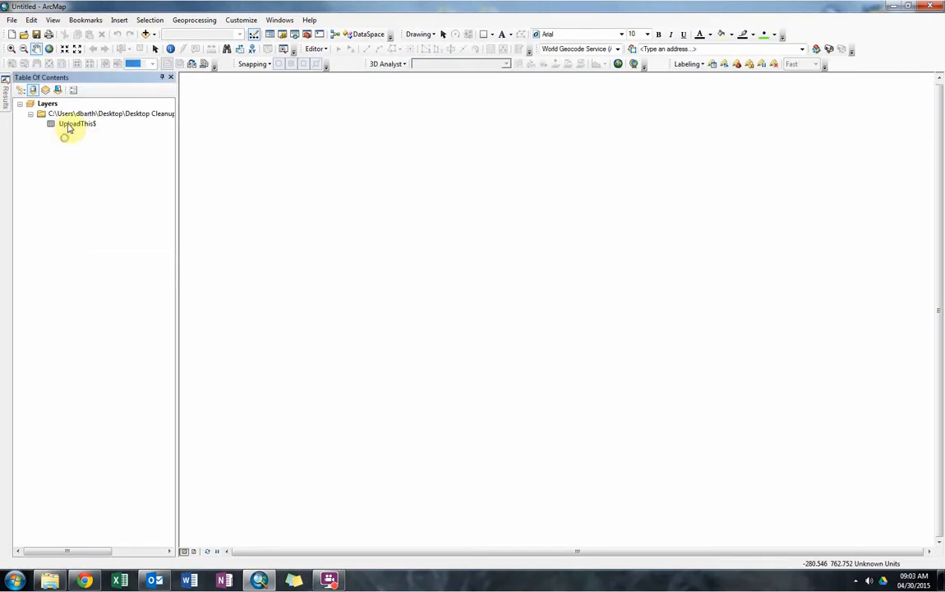
pyautogui.click(69, 127)
pyautogui.click(71, 129)
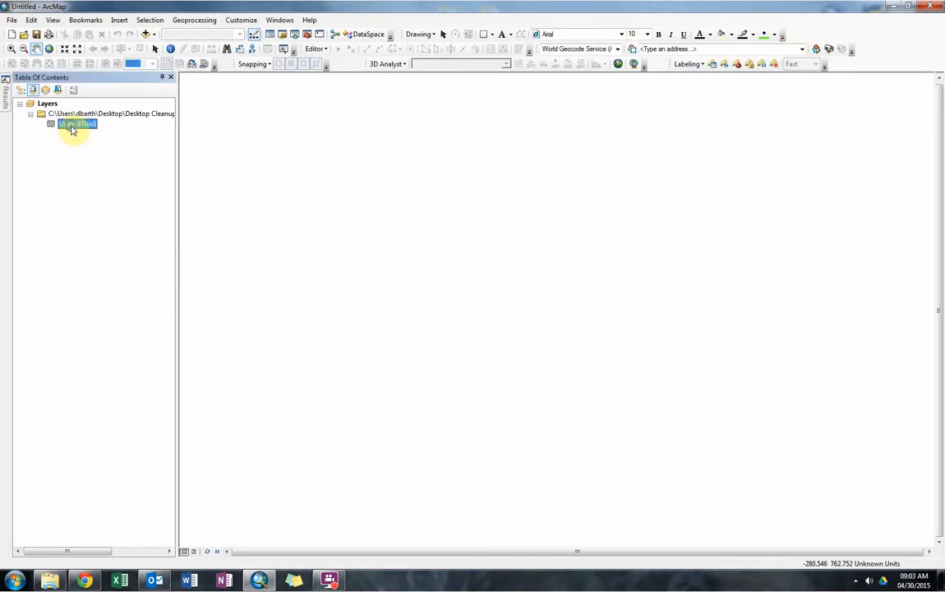
pyautogui.rightClick(72, 129)
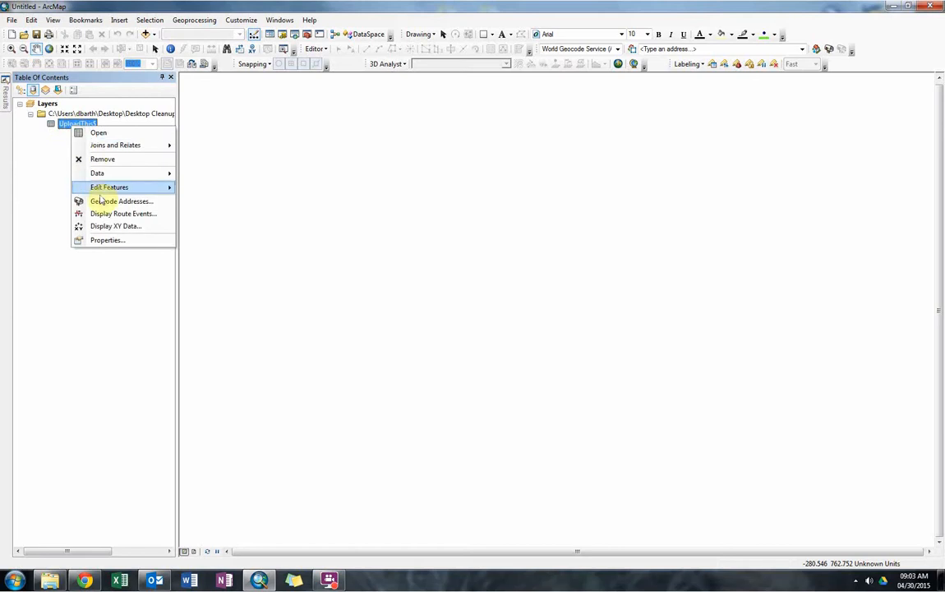
pyautogui.click(99, 225)
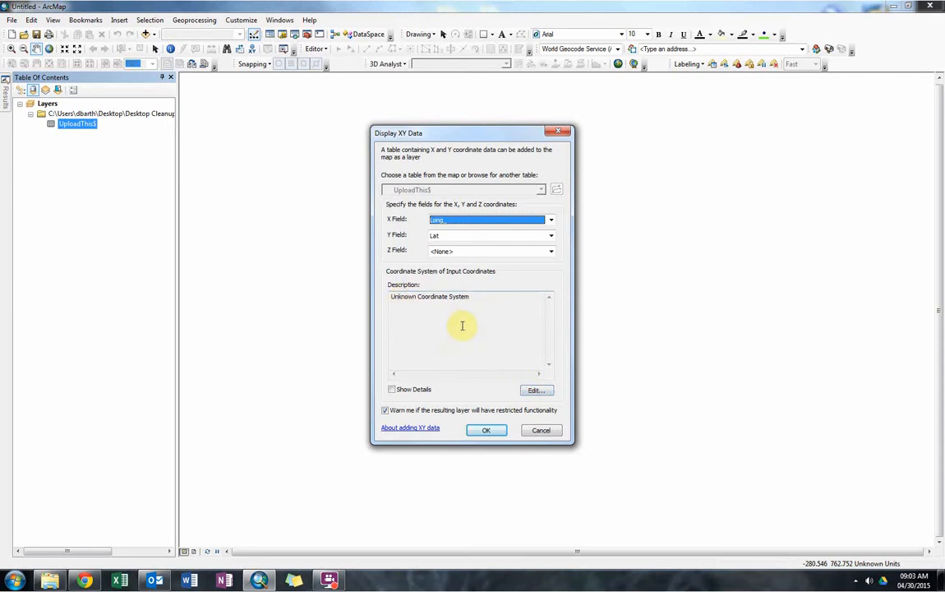
# Set the input coordinates to the World geographic coordinate system WGS 1984 and create the point layer despite the missing Object-ID field.
pyautogui.click(535, 391)
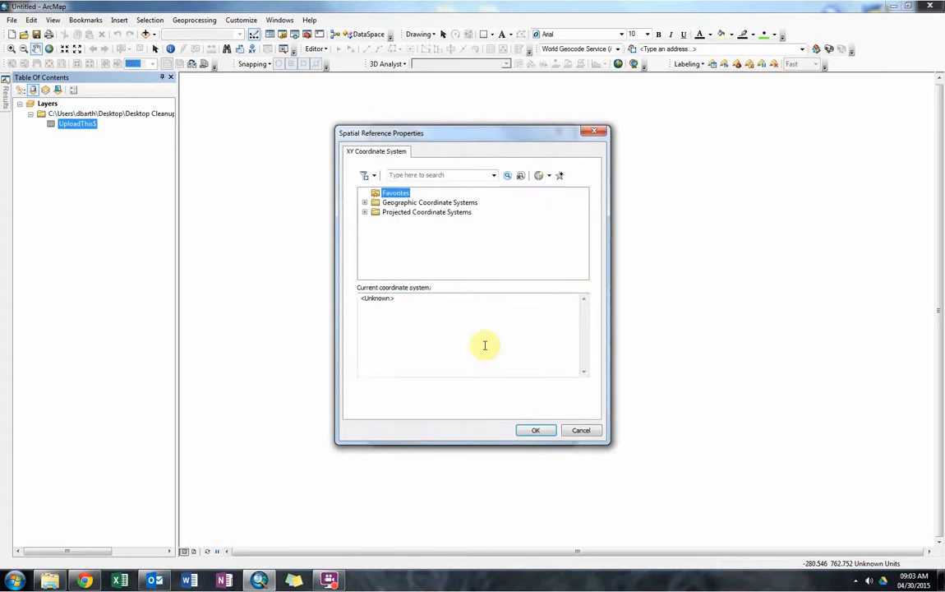
pyautogui.click(364, 203)
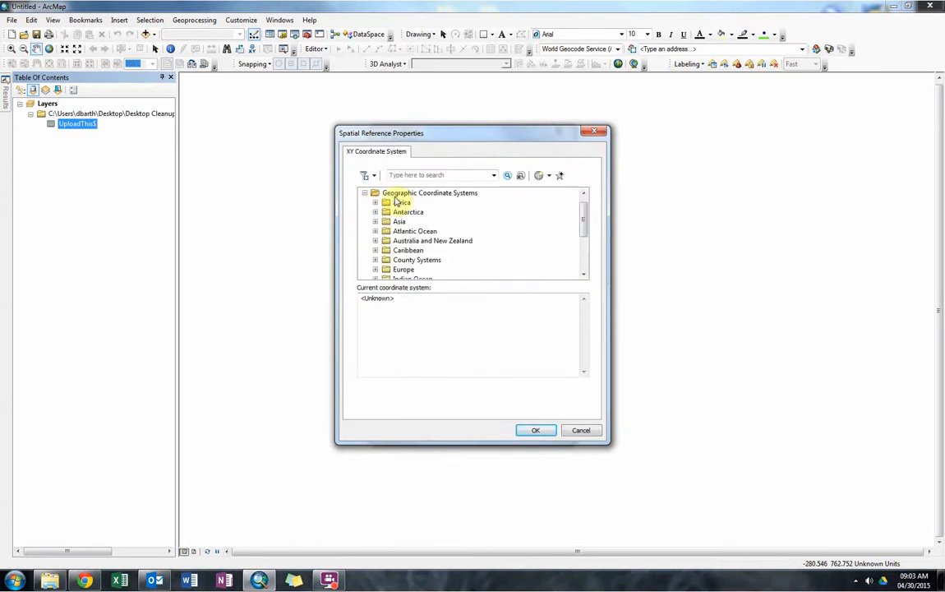
pyautogui.moveTo(580, 213); pyautogui.dragTo(552, 262)
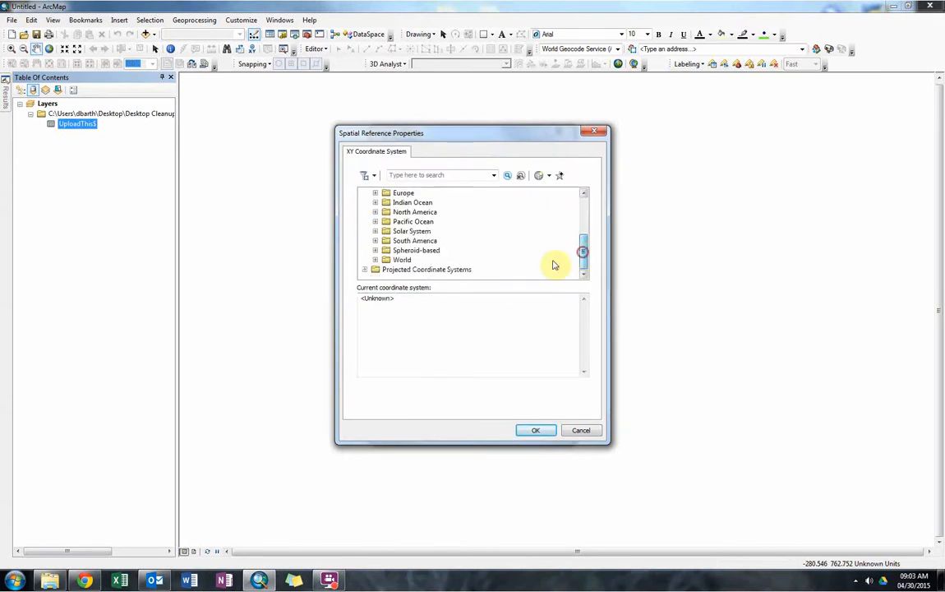
pyautogui.click(401, 261)
pyautogui.click(375, 260)
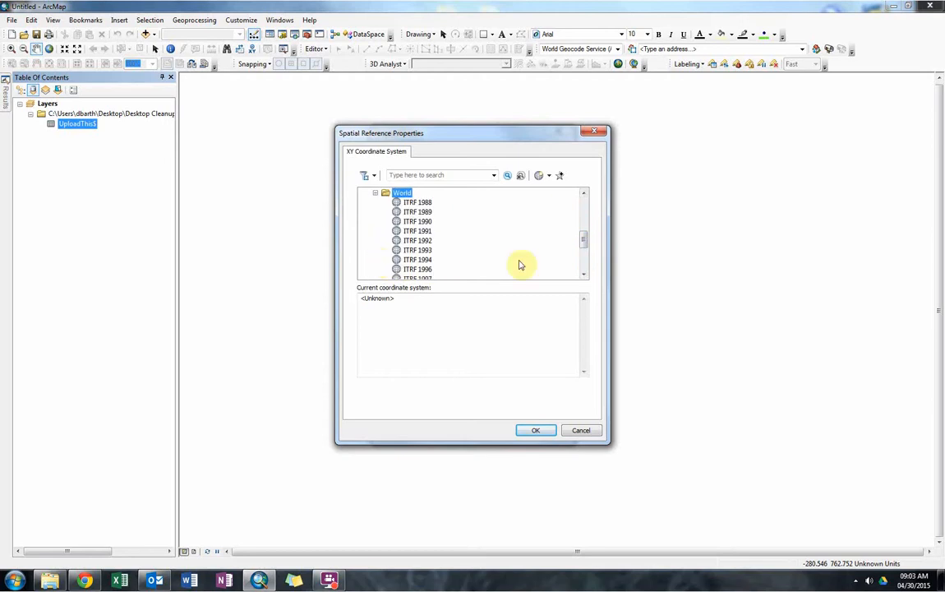
pyautogui.moveTo(582, 236); pyautogui.dragTo(573, 264)
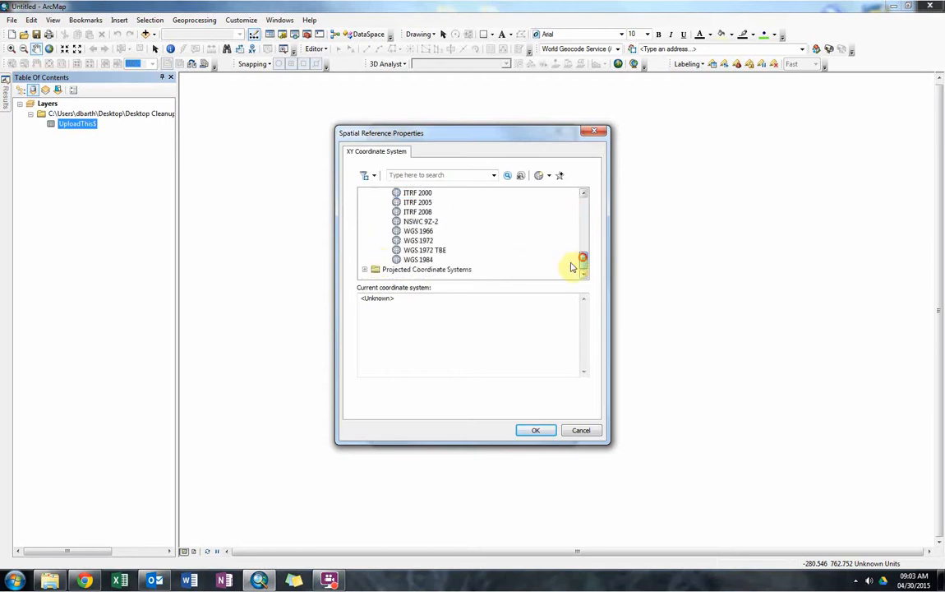
pyautogui.click(418, 259)
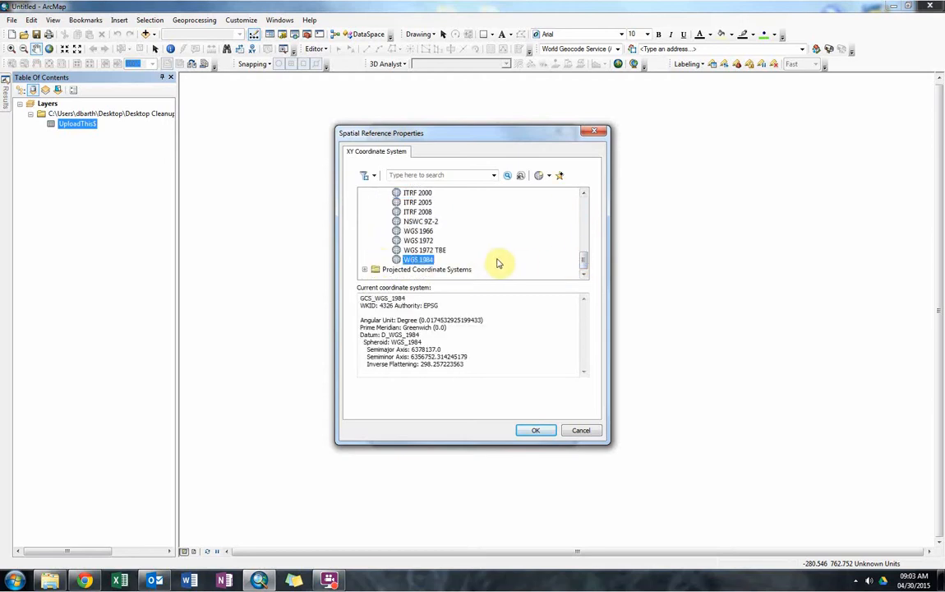
pyautogui.click(535, 430)
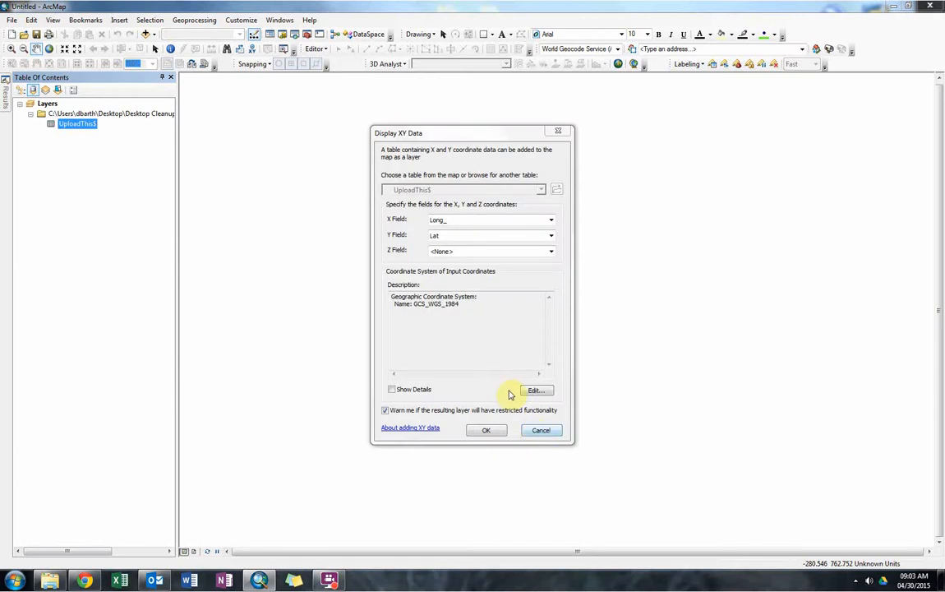
pyautogui.click(485, 430)
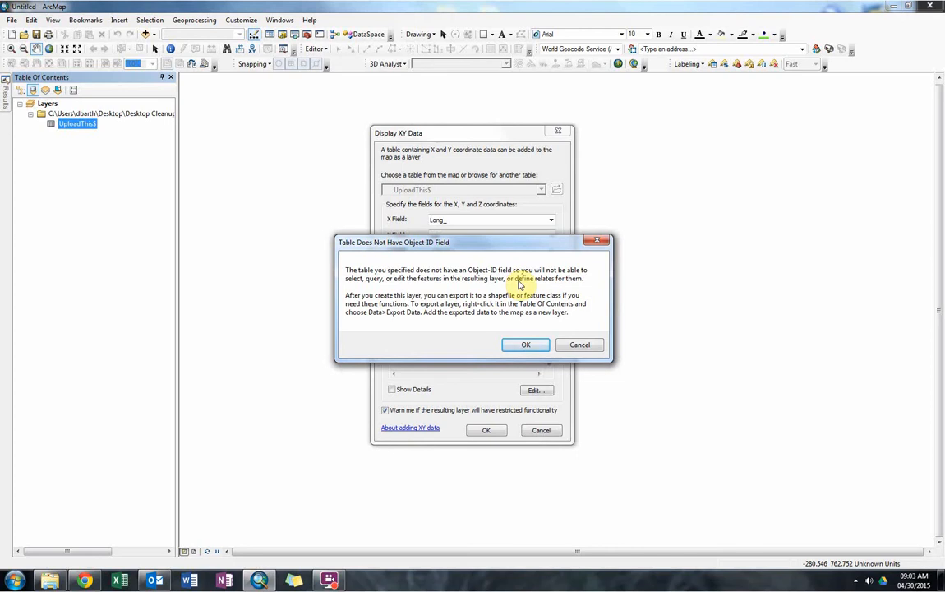
pyautogui.click(524, 345)
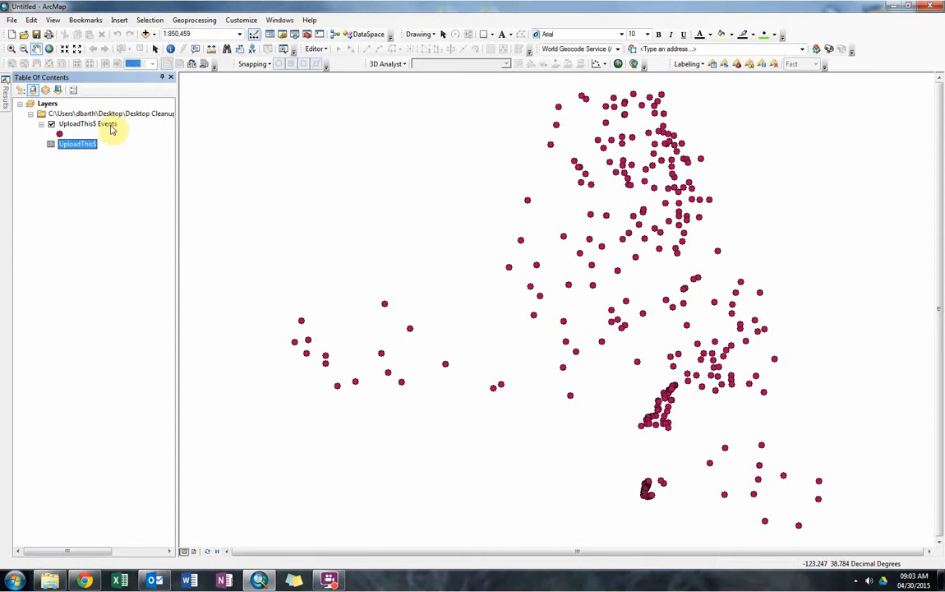
# Add the Imagery basemap beneath the well points.
pyautogui.click(13, 21)
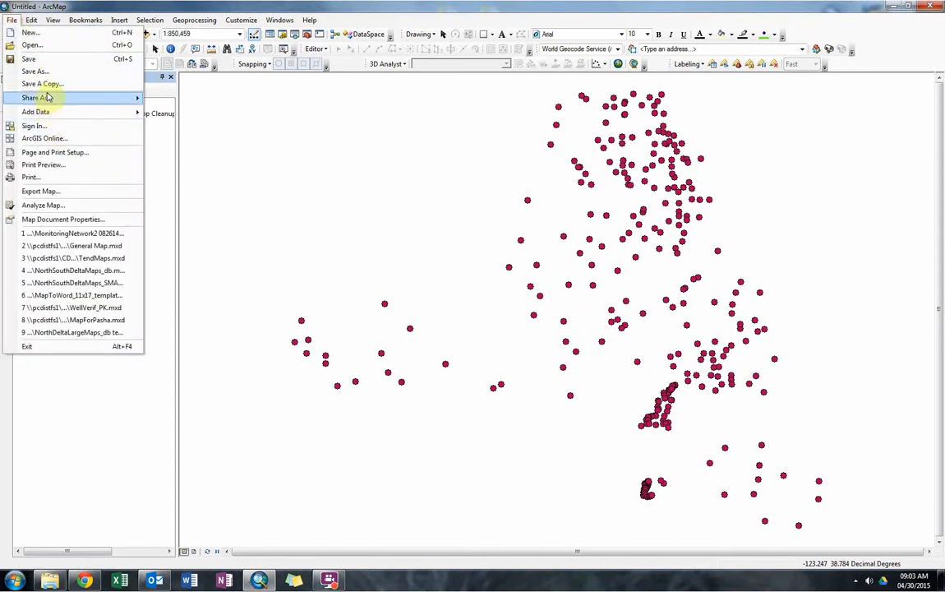
pyautogui.moveTo(41, 98)
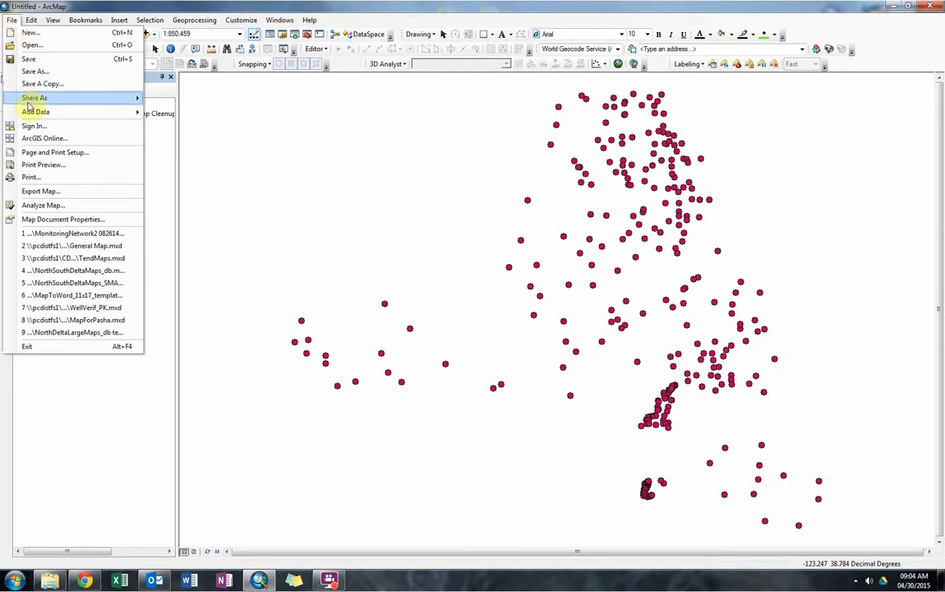
pyautogui.click(169, 117)
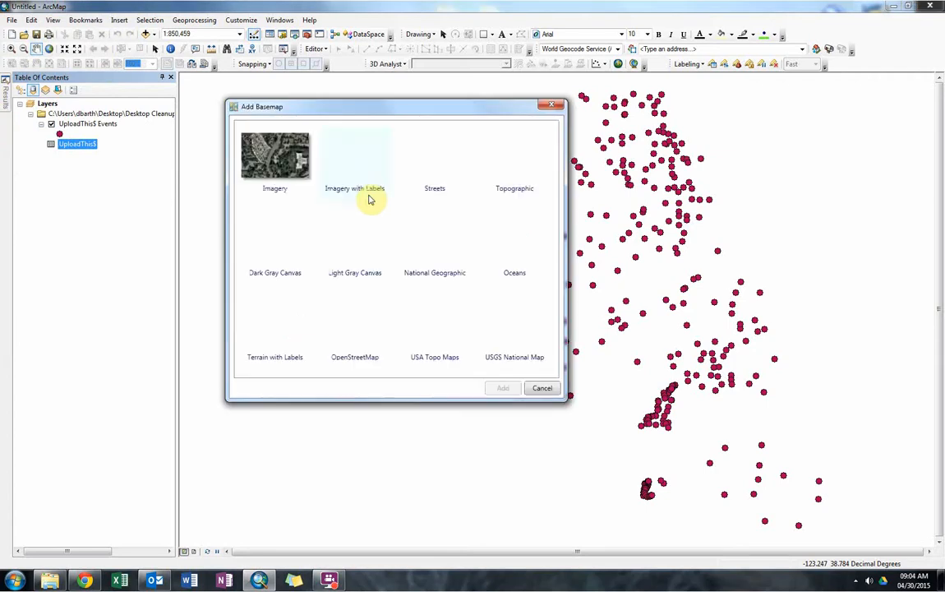
pyautogui.click(265, 164)
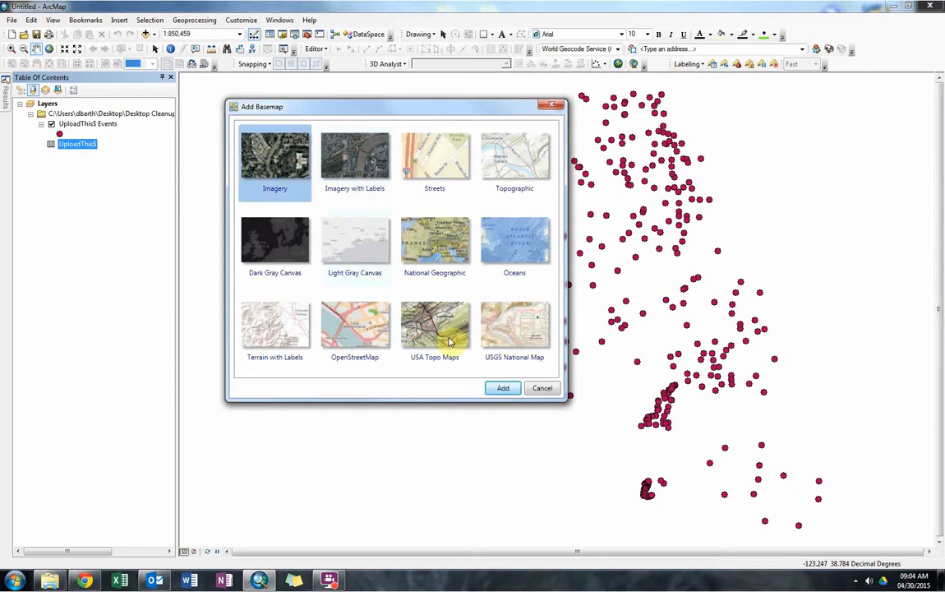
pyautogui.click(505, 389)
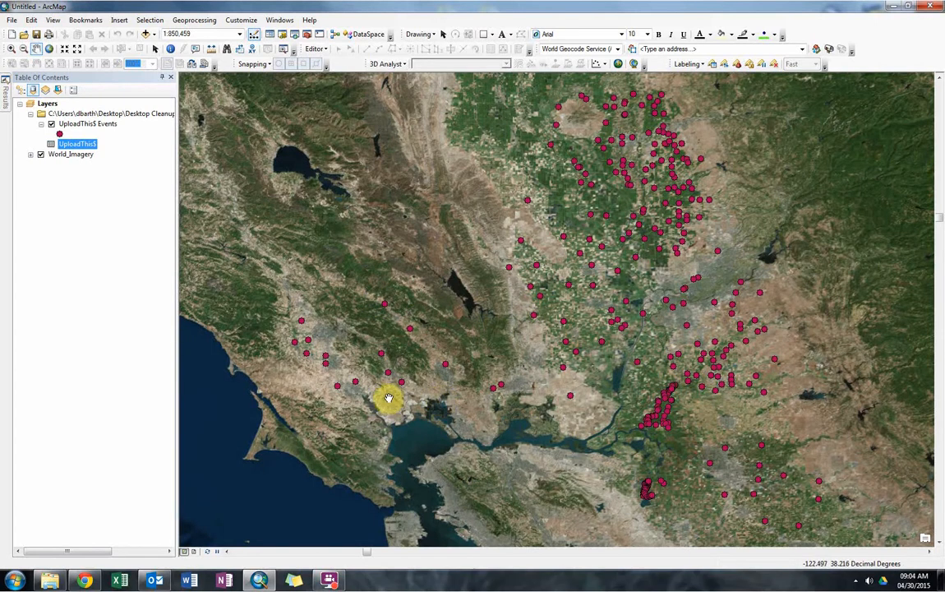
# Open Export Data for all features of the UploadThis$ Events layer and browse for an output location, saving as geodatabase feature classes.
pyautogui.click(74, 124)
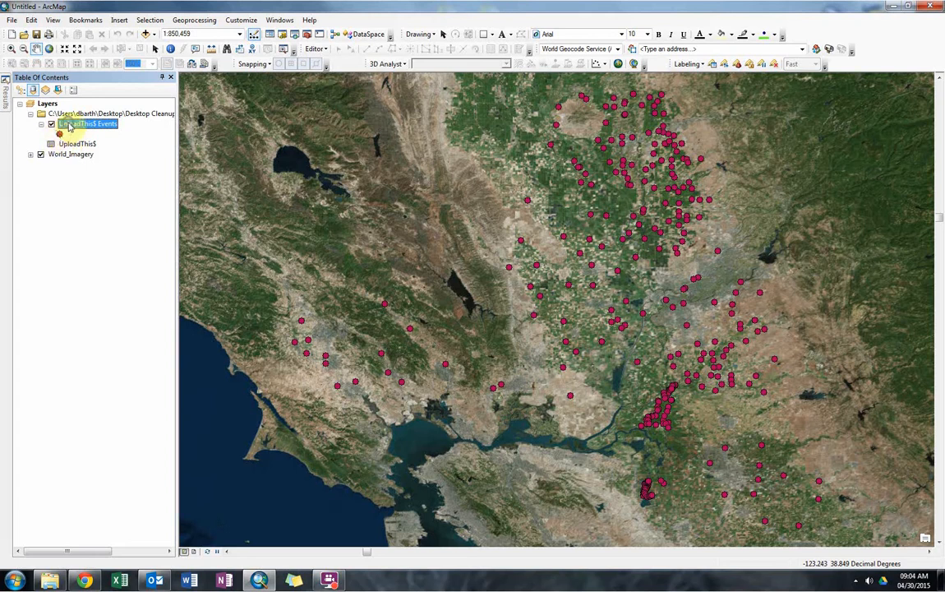
pyautogui.rightClick(71, 126)
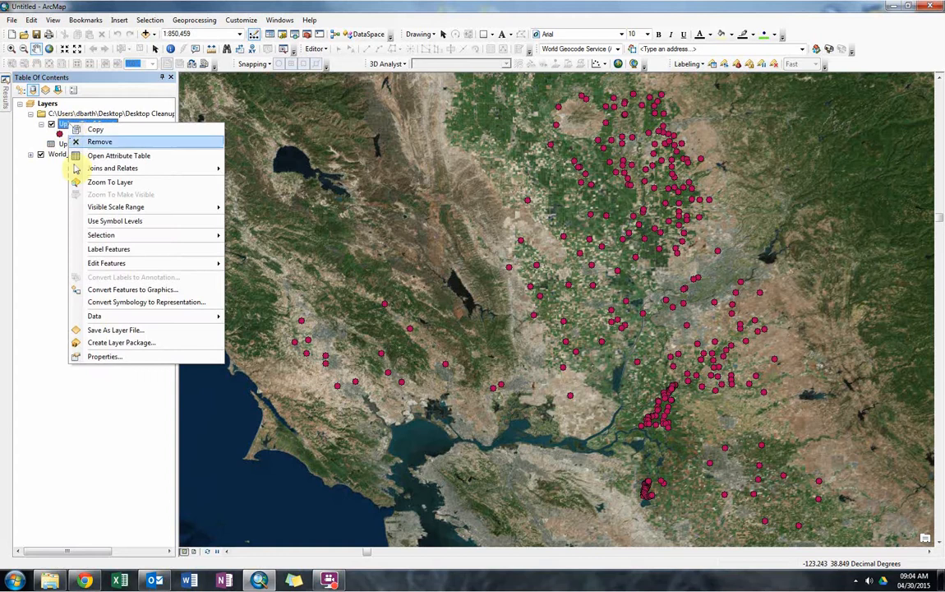
pyautogui.moveTo(120, 318)
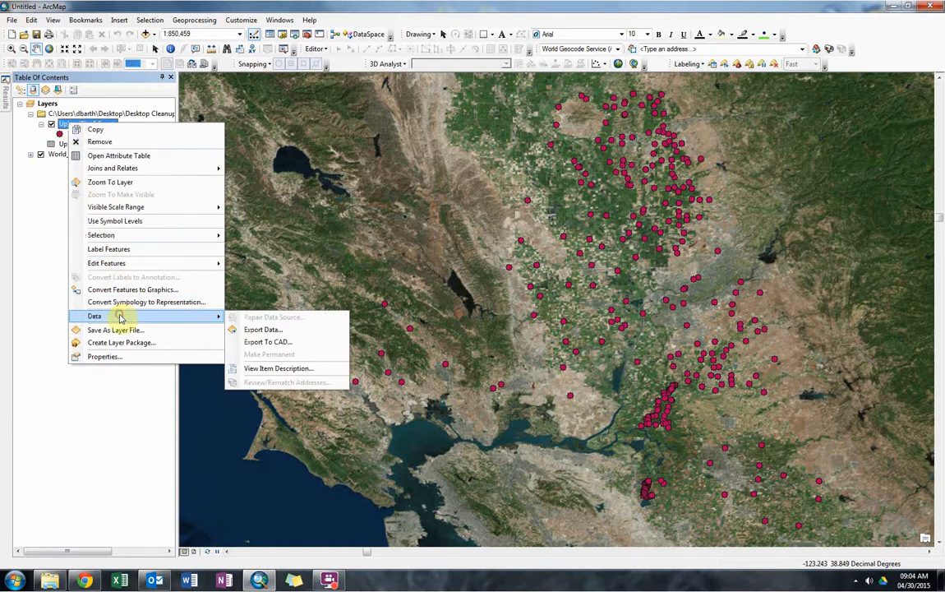
pyautogui.click(251, 329)
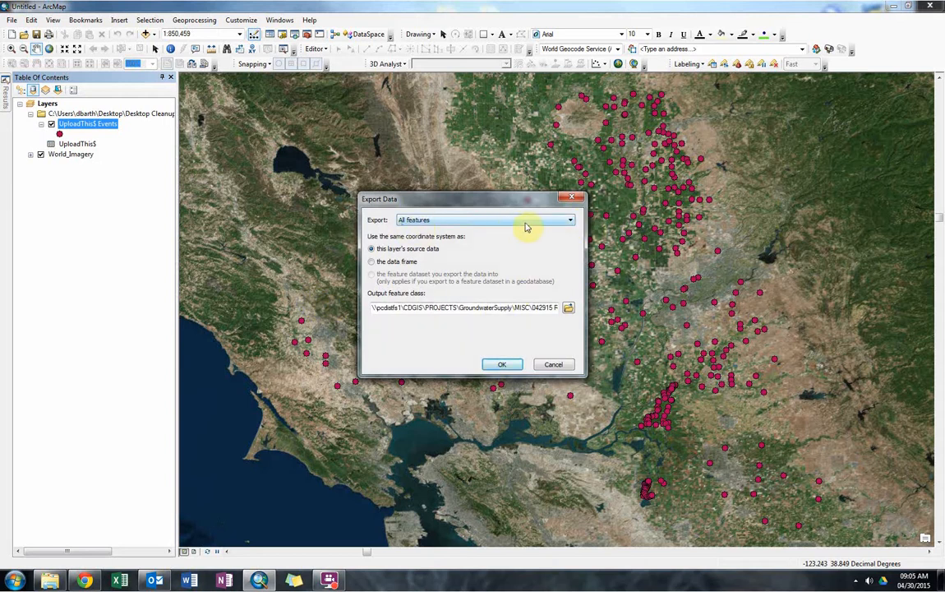
pyautogui.click(569, 220)
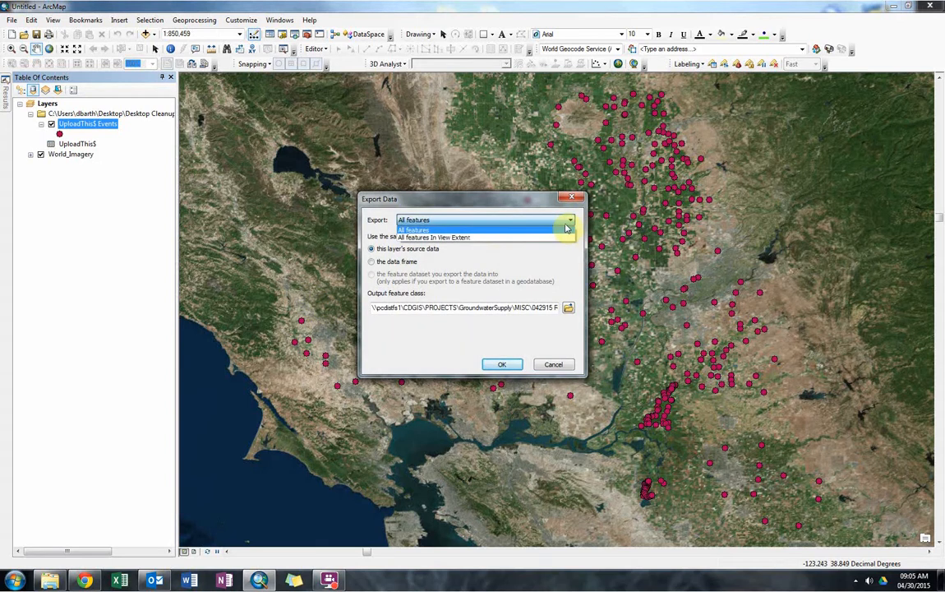
pyautogui.click(567, 227)
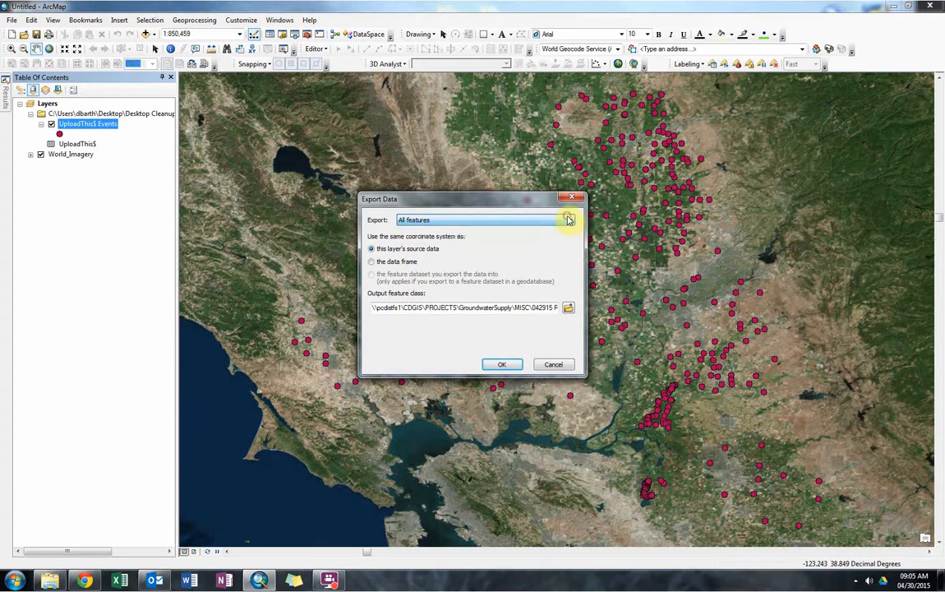
pyautogui.click(567, 309)
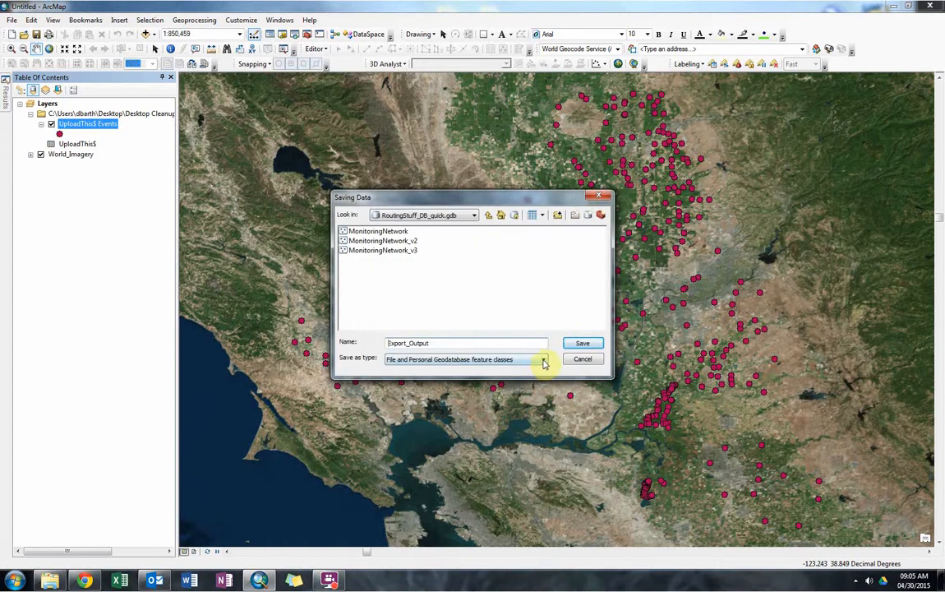
pyautogui.click(543, 362)
pyautogui.click(529, 361)
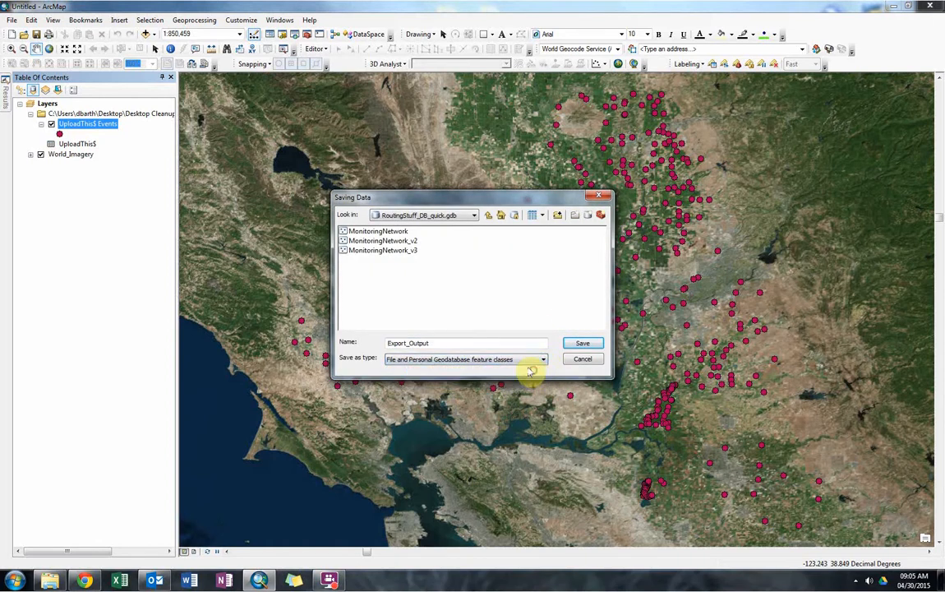
# Create a new file geodatabase named SampleExcel.gdb in the Desktop folder connection.
pyautogui.click(478, 215)
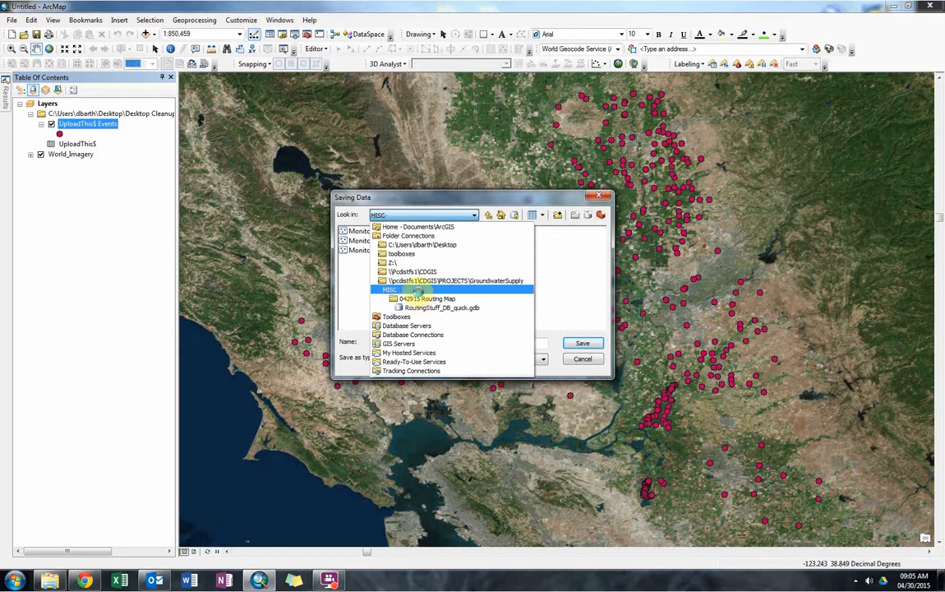
pyautogui.click(416, 290)
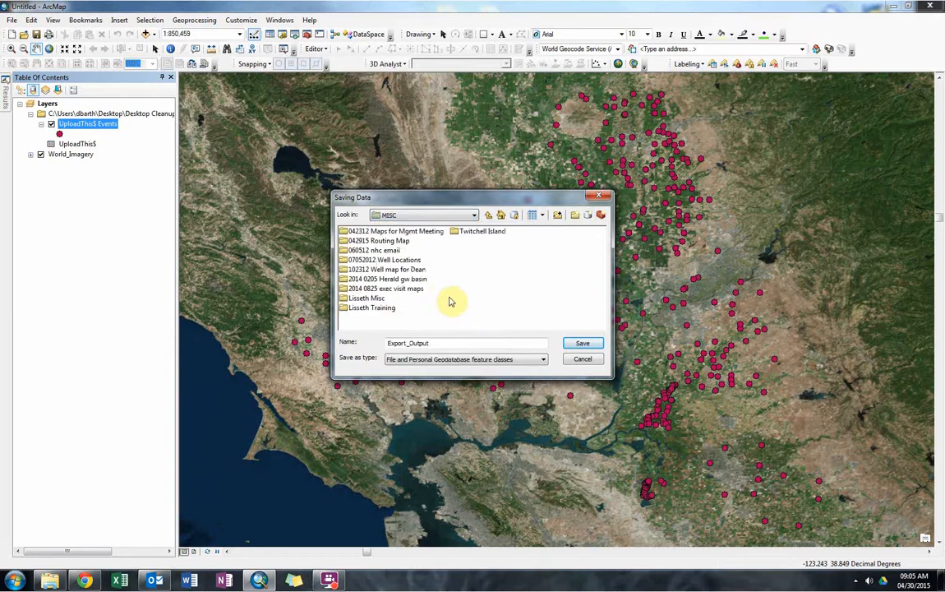
pyautogui.click(474, 215)
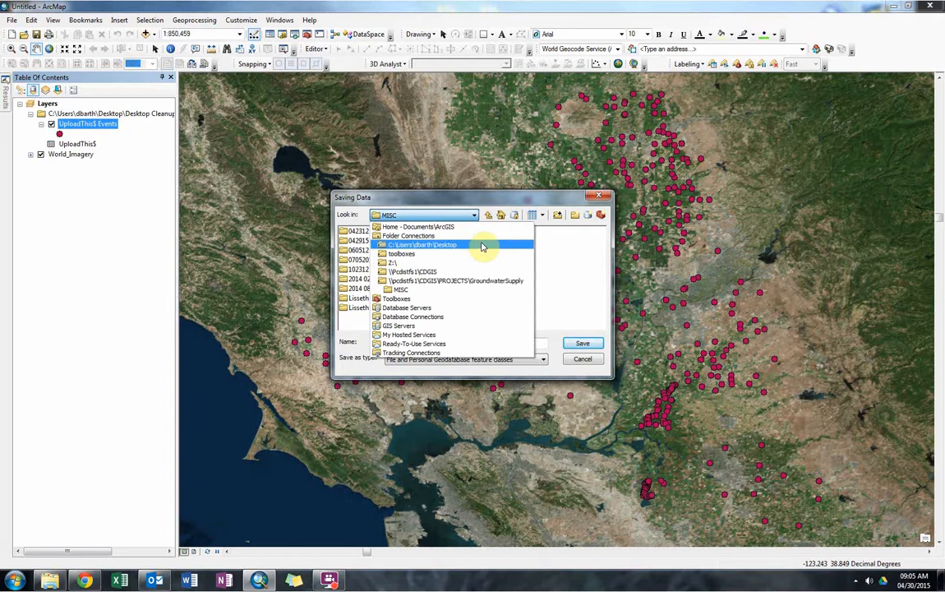
pyautogui.click(482, 246)
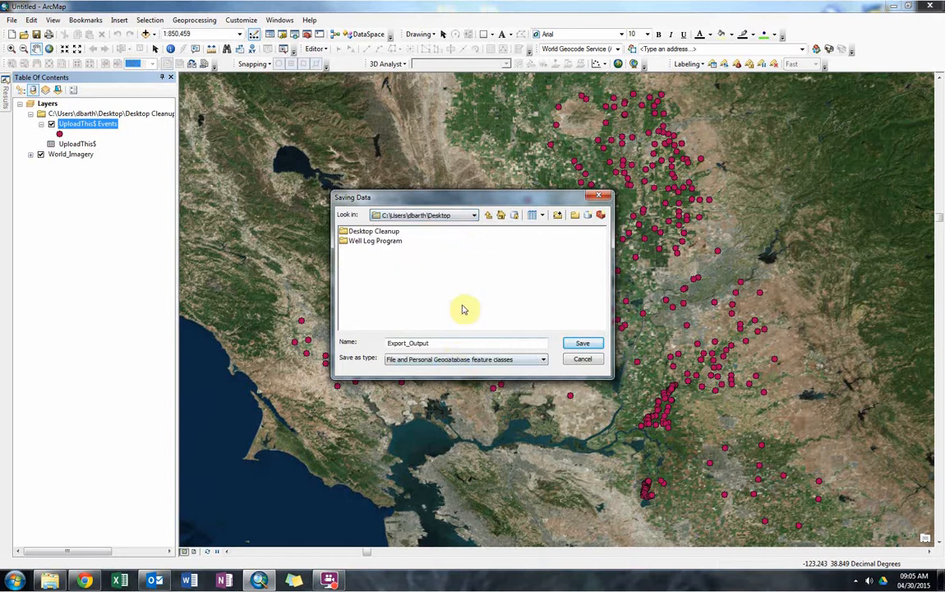
pyautogui.click(588, 217)
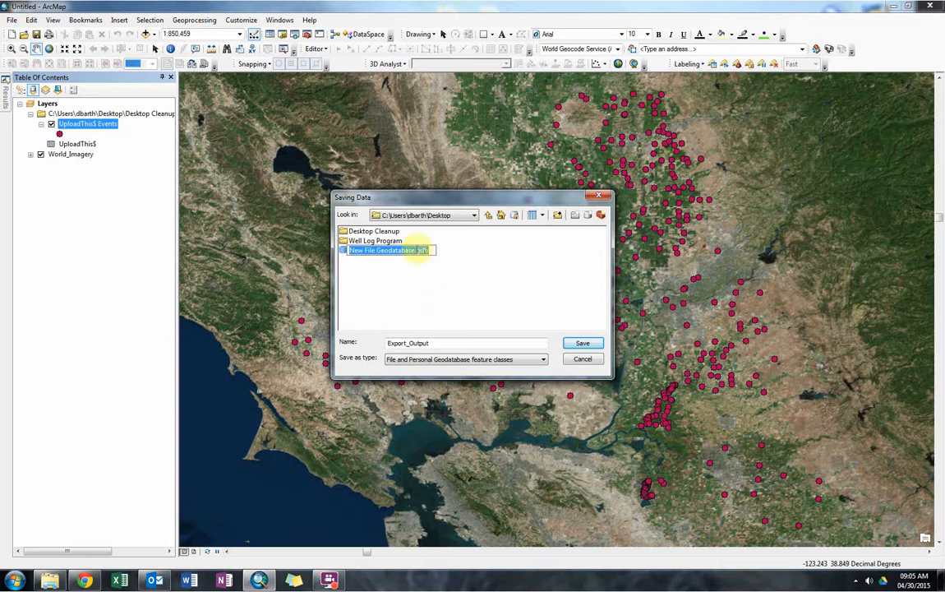
pyautogui.write('T')
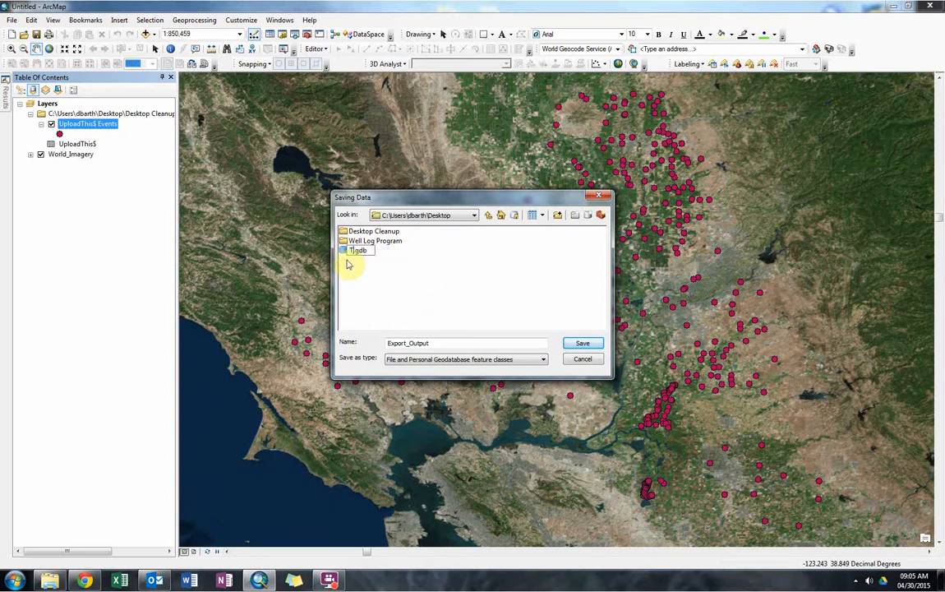
pyautogui.write('ampleExcel')
pyautogui.press('Return')
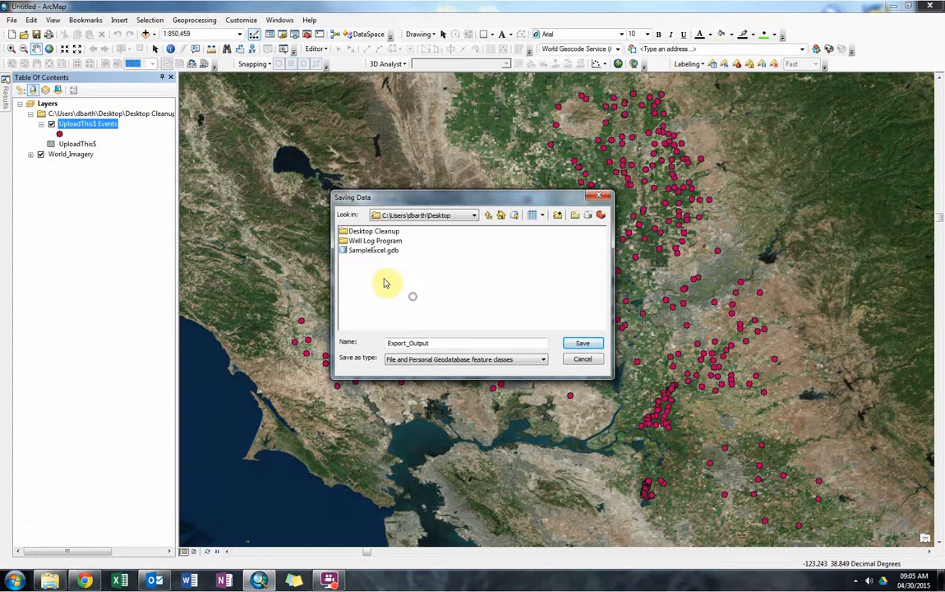
# Export the points into SampleExcel.gdb as the feature class NCRO_Wells and add it to the map as a layer.
pyautogui.doubleClick(352, 252)
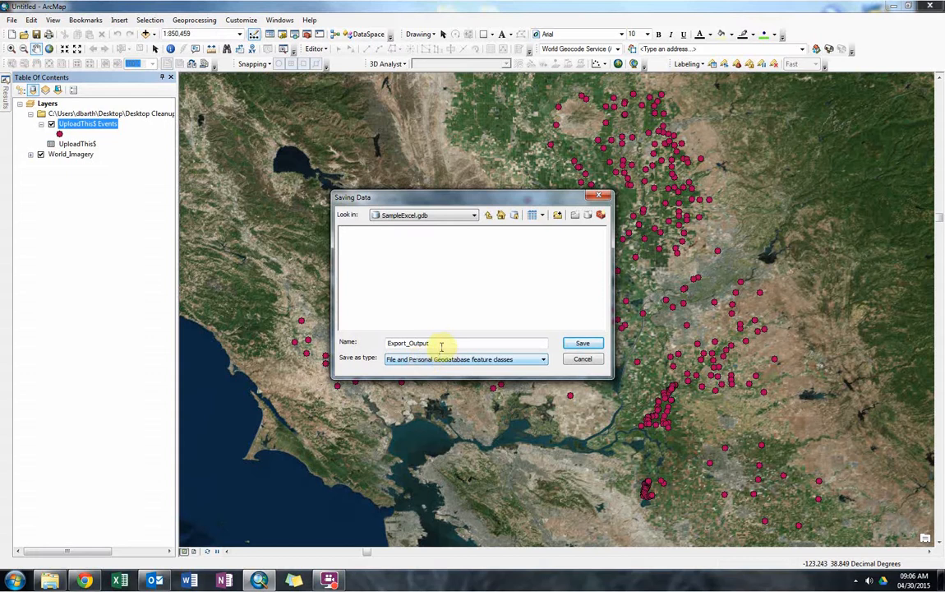
pyautogui.moveTo(439, 343); pyautogui.dragTo(392, 336)
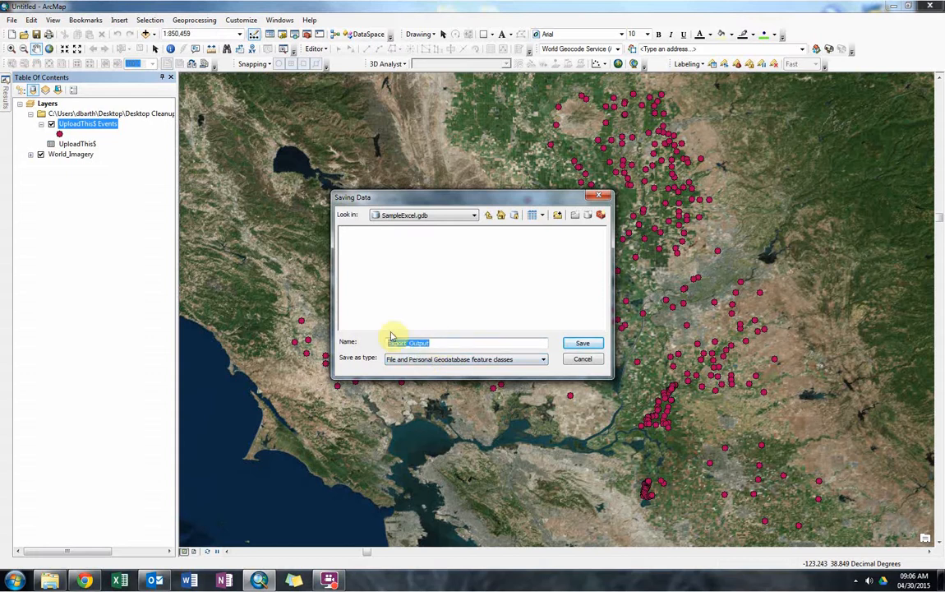
pyautogui.write('NCRO_Wells')
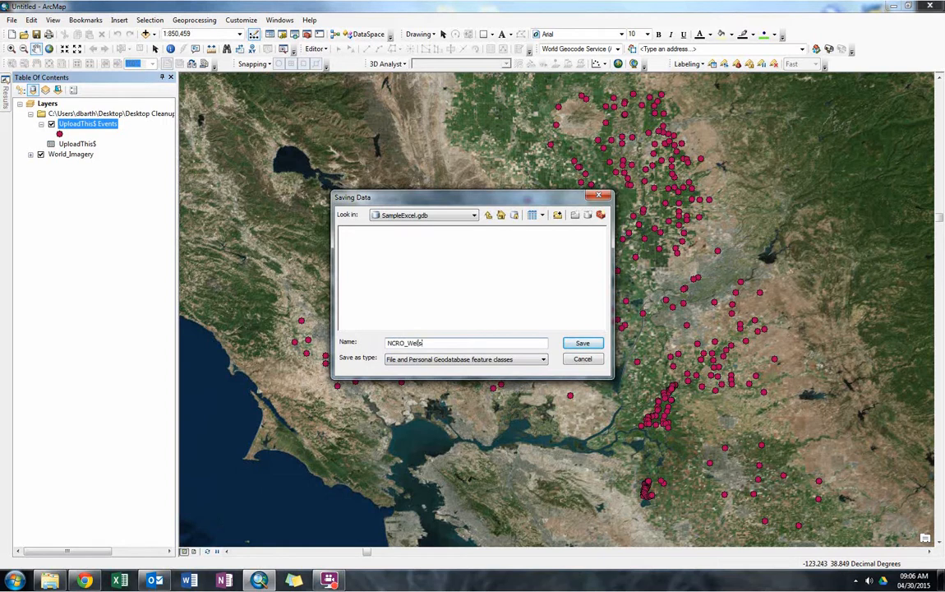
pyautogui.press('Return')
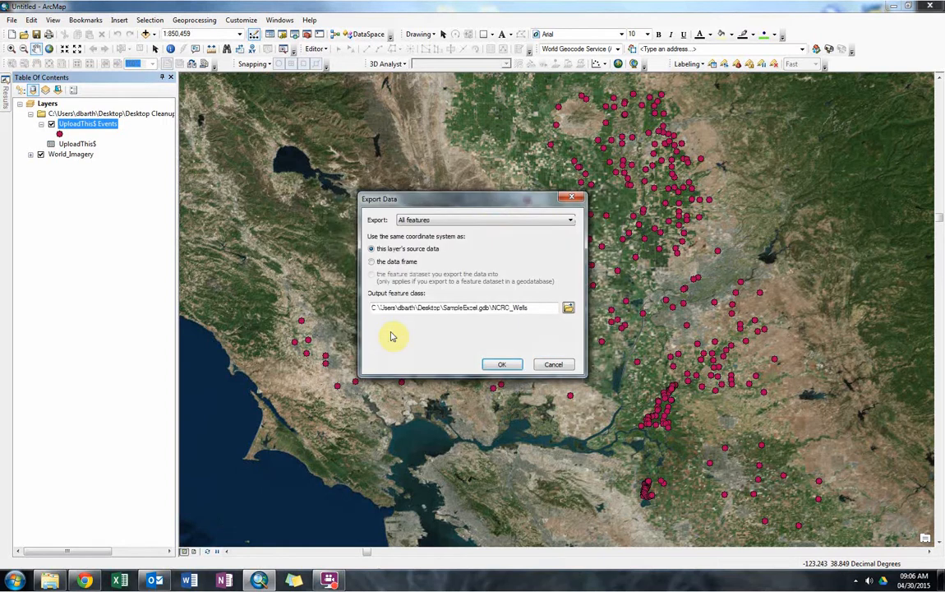
pyautogui.click(503, 364)
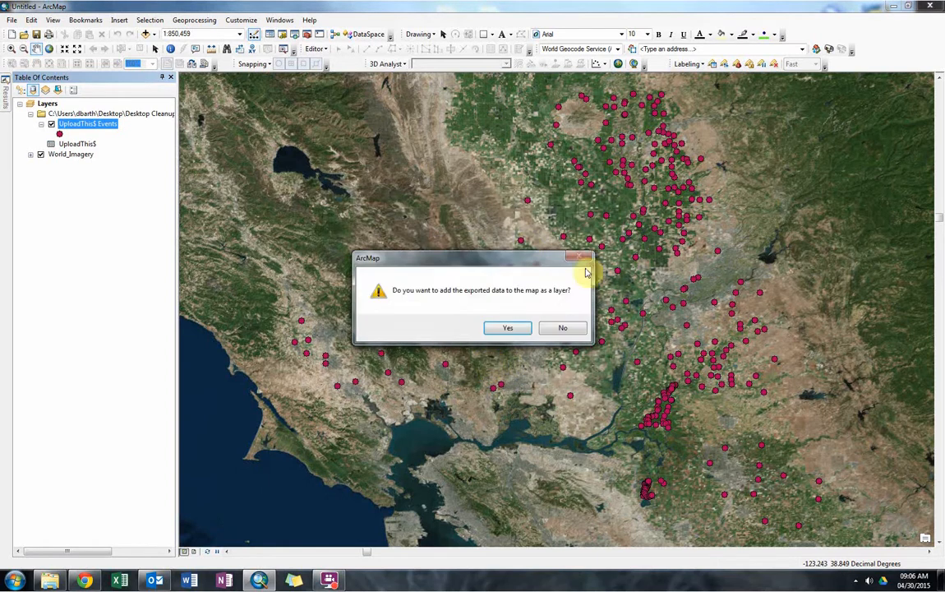
pyautogui.click(507, 328)
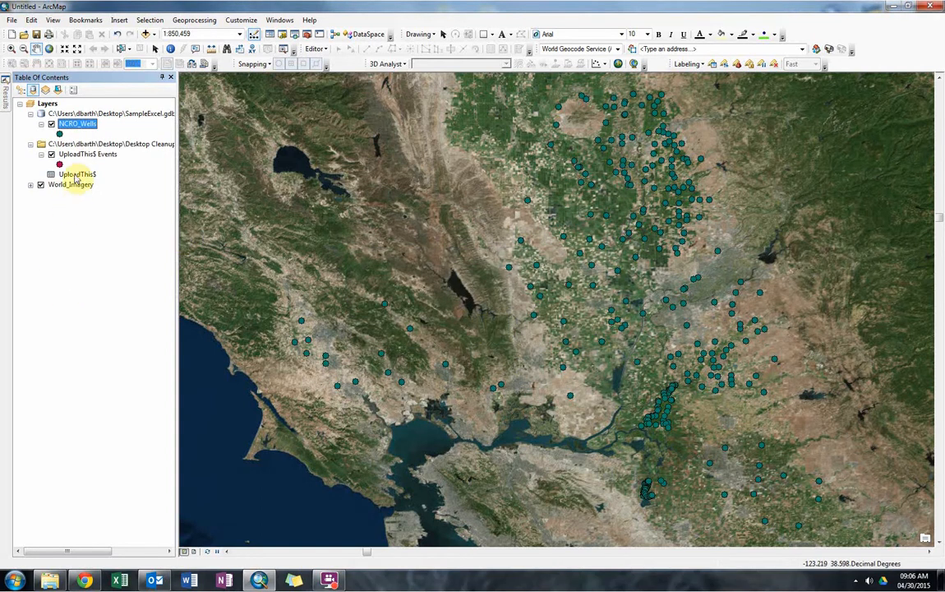
# Remove the UploadThis$ table and the UploadThis$ Events layer from the map, and list the layers by drawing order.
pyautogui.rightClick(76, 175)
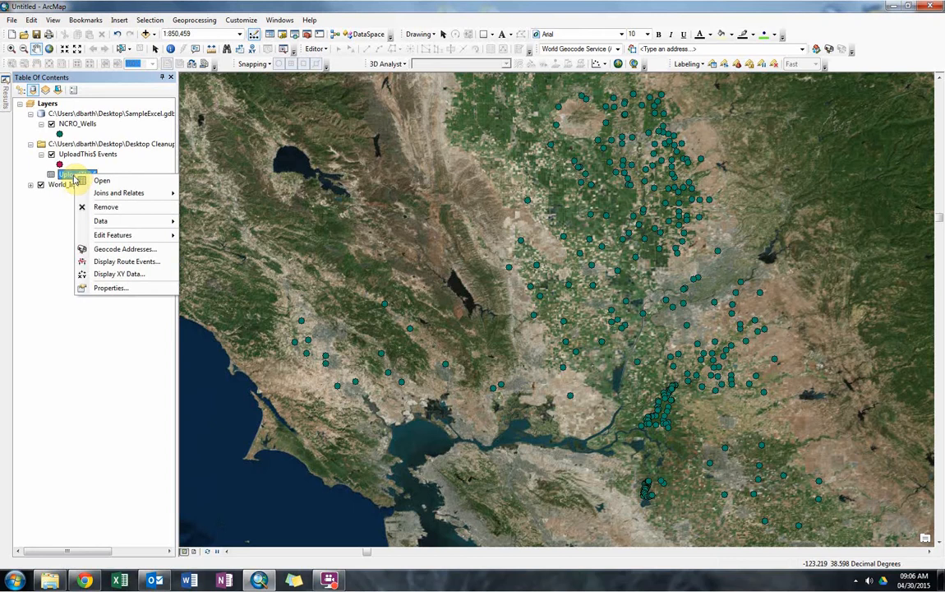
pyautogui.click(85, 207)
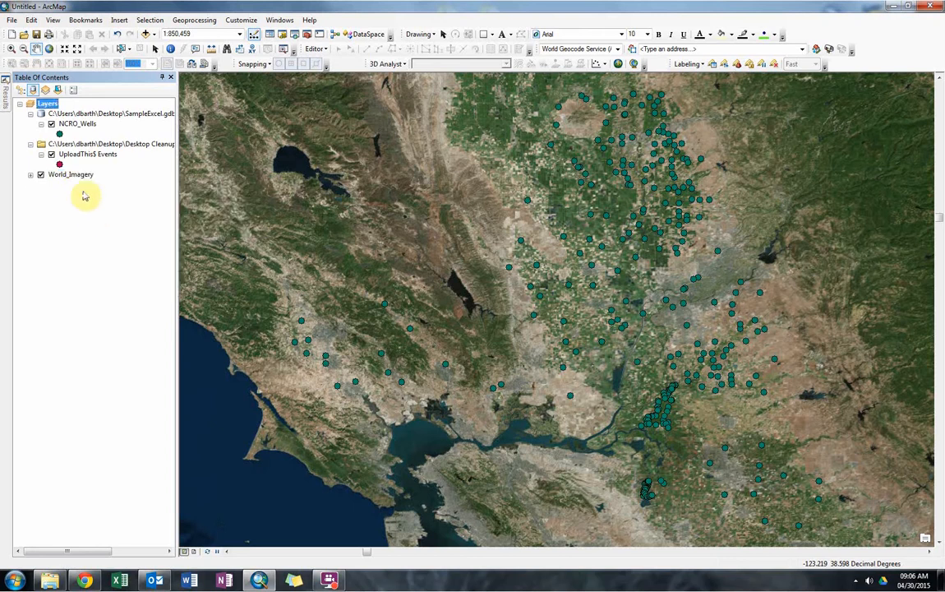
pyautogui.rightClick(74, 155)
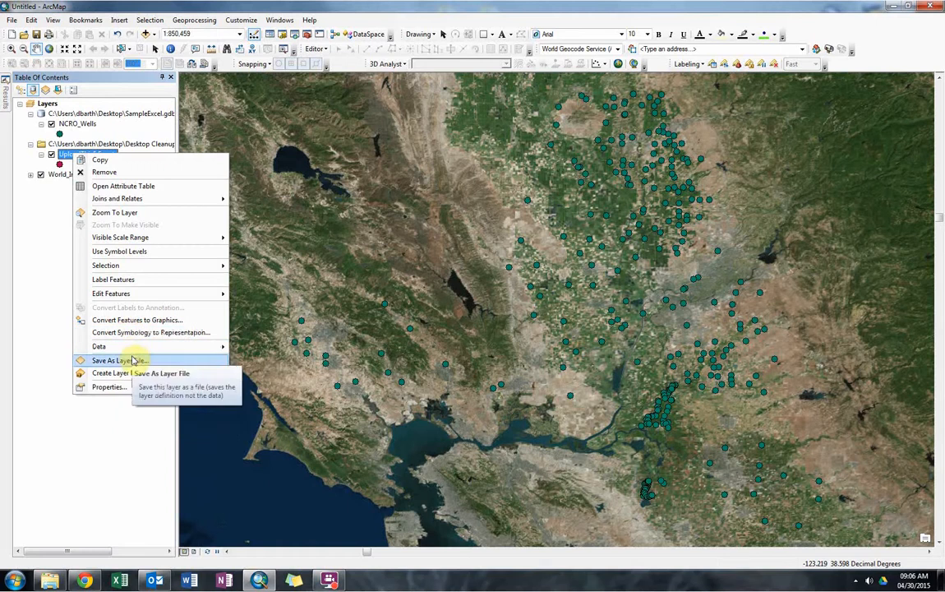
pyautogui.click(111, 173)
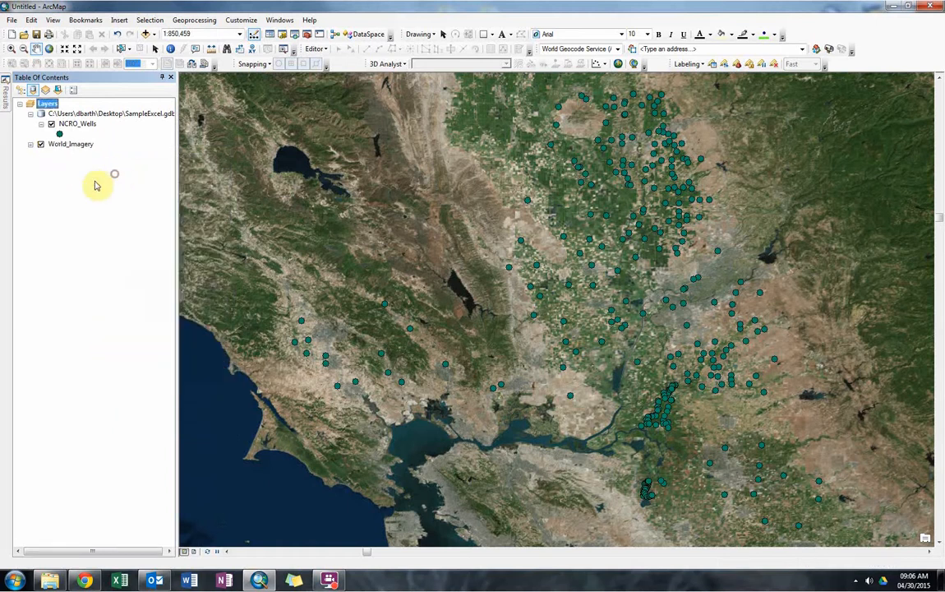
pyautogui.click(22, 92)
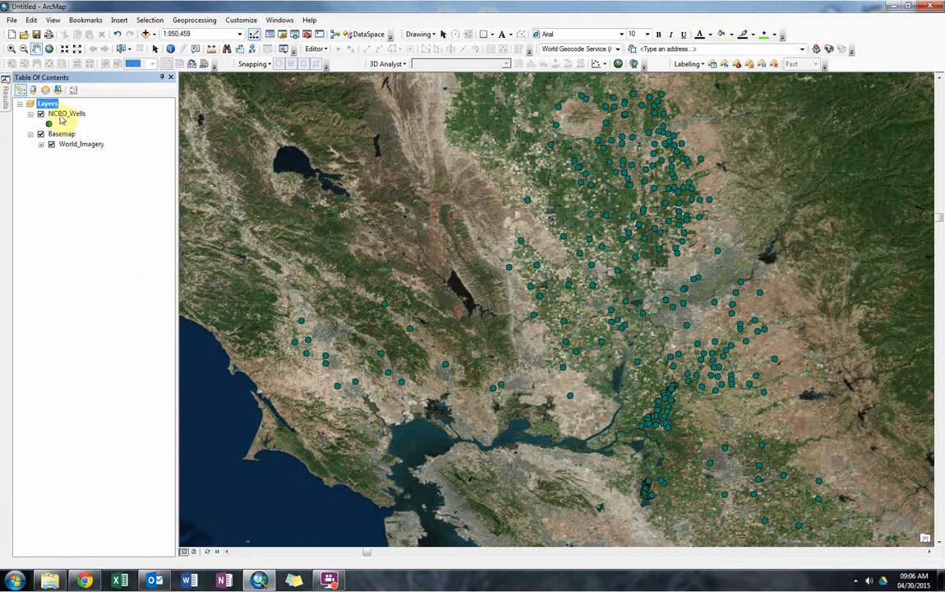
# Open the NCRO_Wells attribute table and select the records with OBJECTID 4 through 11.
pyautogui.click(58, 115)
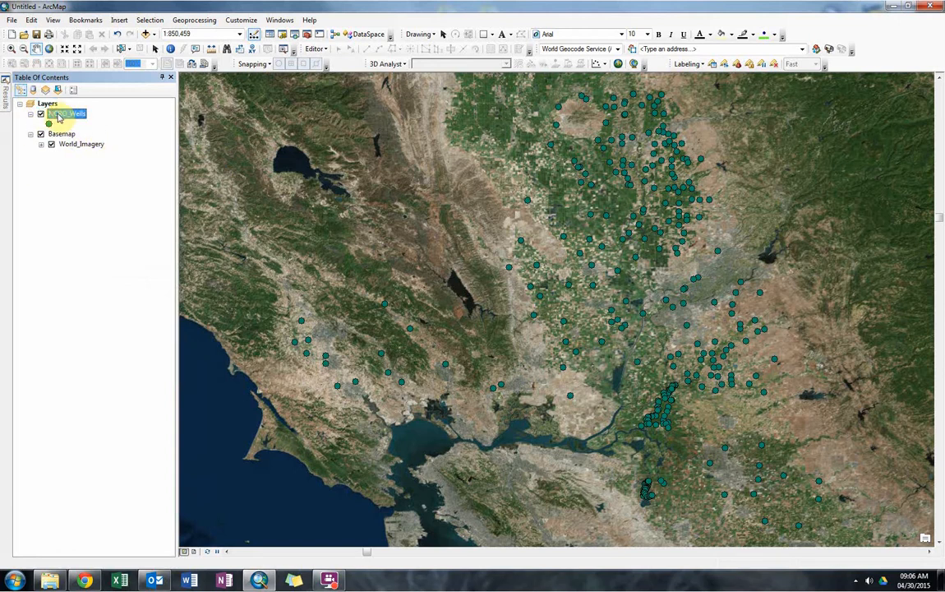
pyautogui.rightClick(57, 117)
pyautogui.click(95, 141)
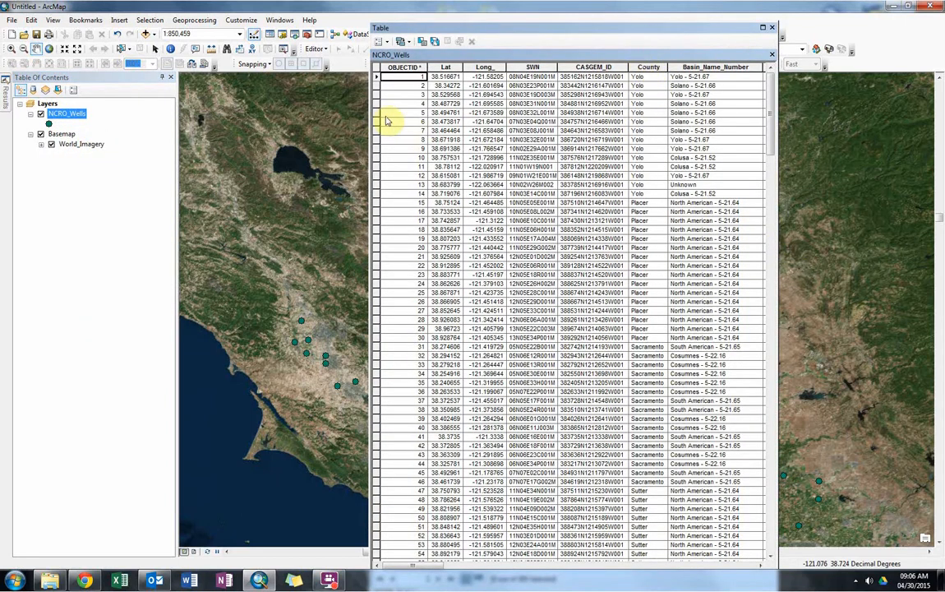
pyautogui.moveTo(376, 105); pyautogui.dragTo(376, 166)
# Sort the NCRO_Wells attribute table by the County field in ascending order.
pyautogui.click(650, 66)
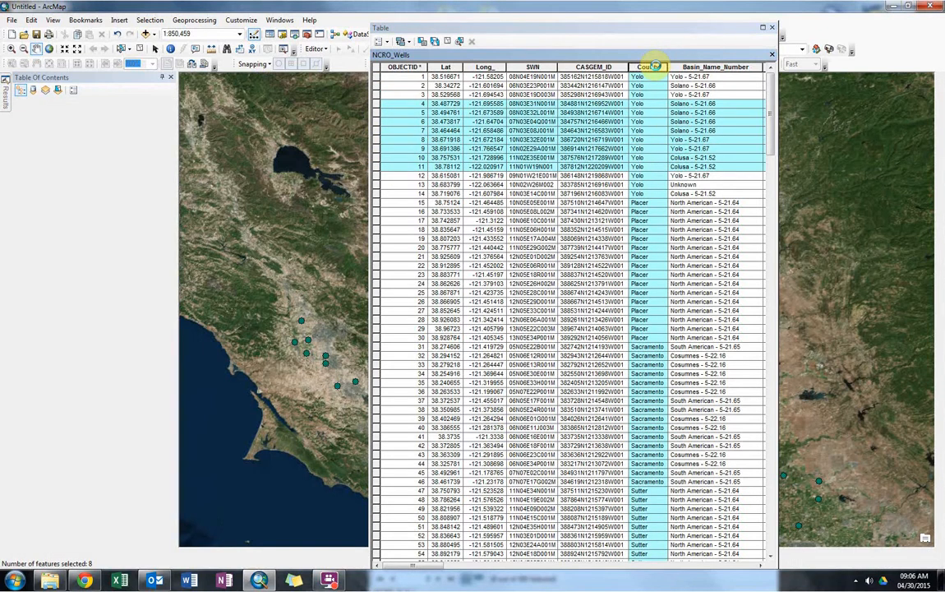
pyautogui.rightClick(649, 66)
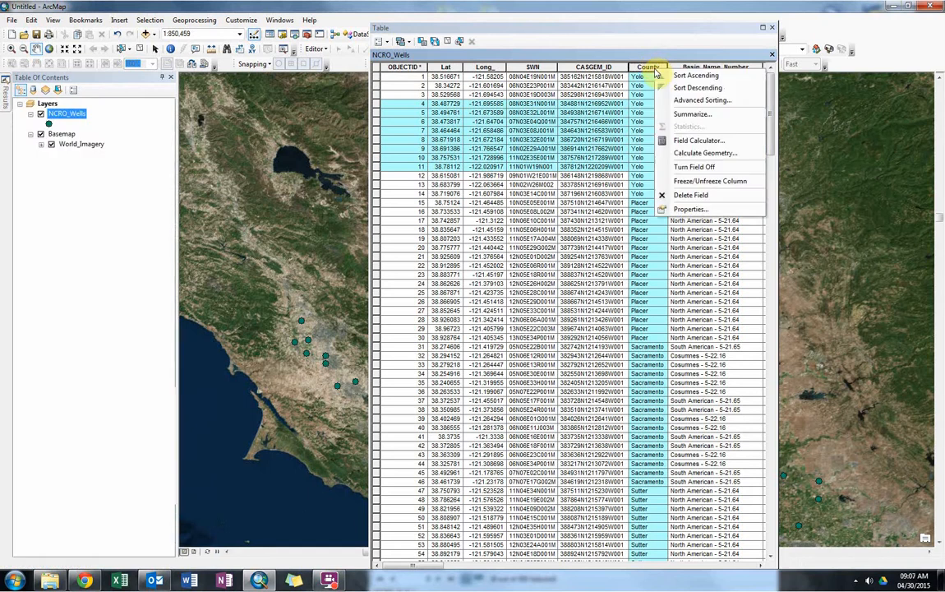
pyautogui.click(673, 77)
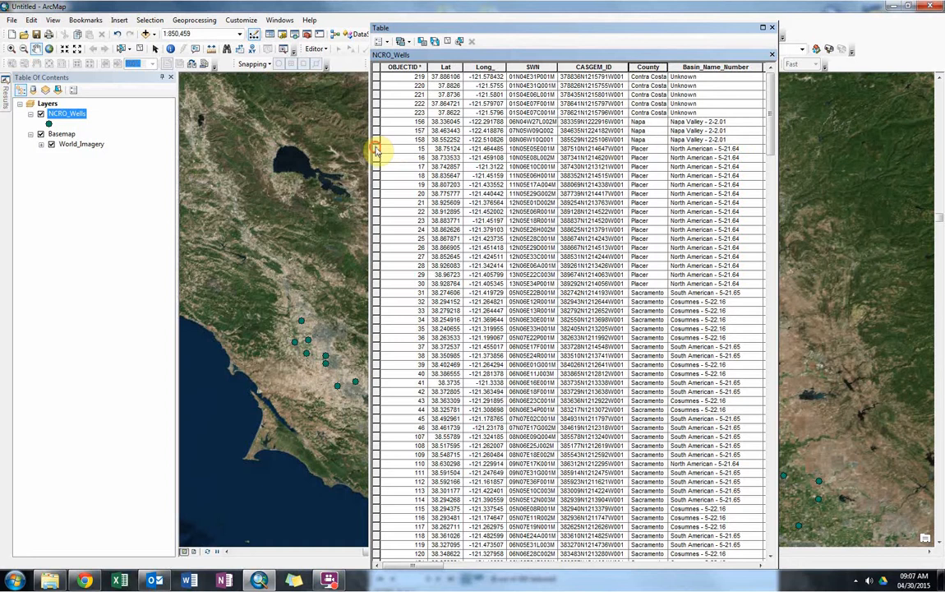
# Select all Placer County records, OBJECTID 15 through 30, and close the attribute table to view them on the map.
pyautogui.moveTo(375, 148); pyautogui.dragTo(373, 283)
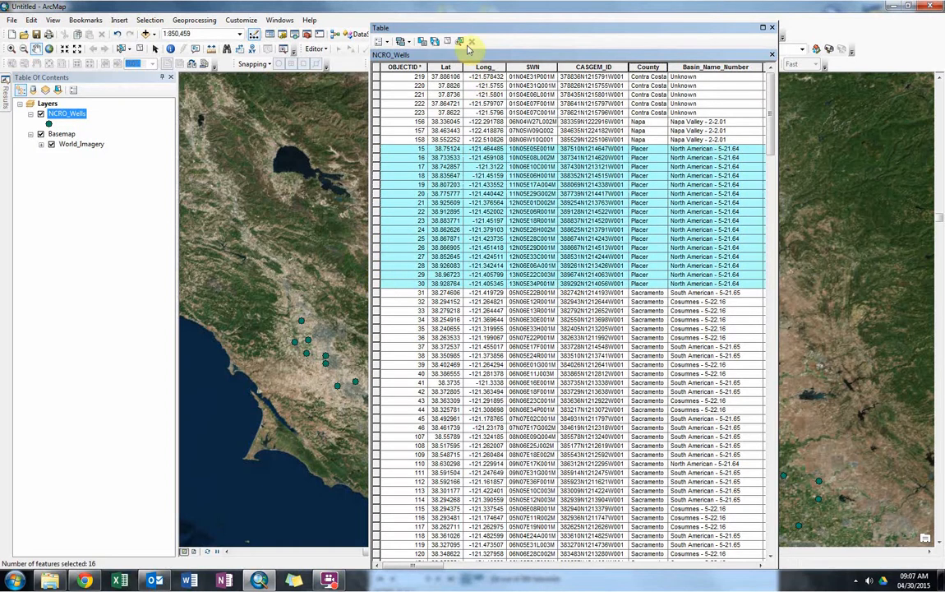
pyautogui.moveTo(476, 31); pyautogui.dragTo(448, 31)
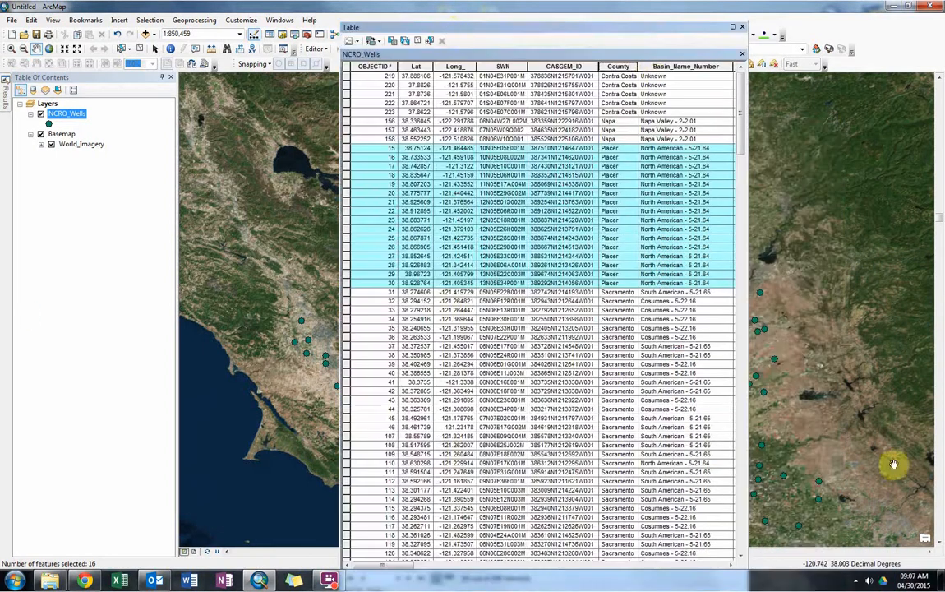
pyautogui.click(742, 28)
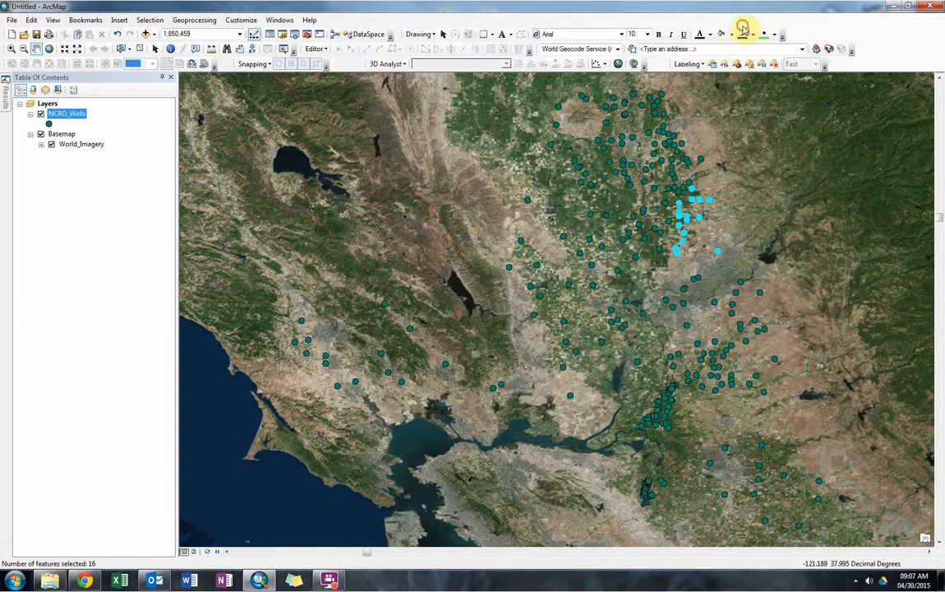